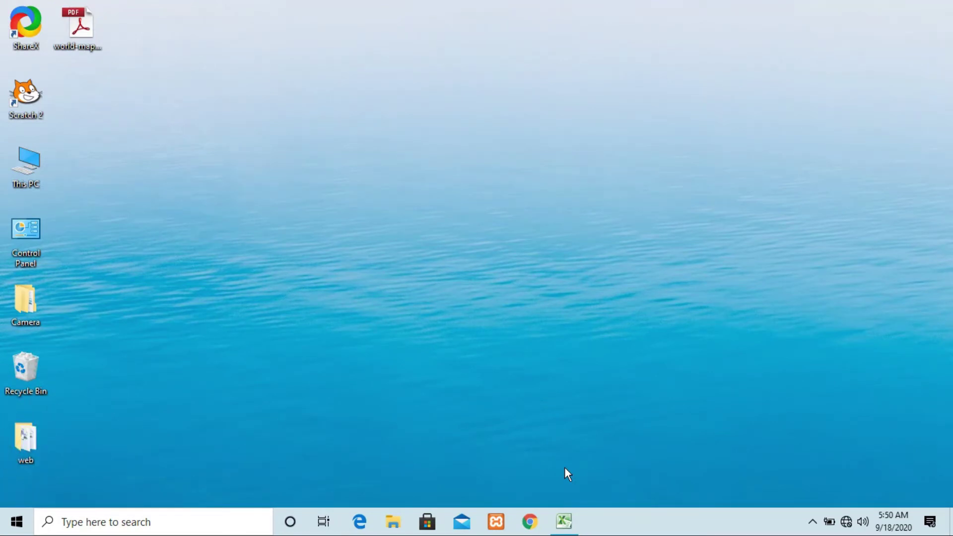
- Switch to Microsoft Excel and create a new blank workbook
left_click(563, 534)
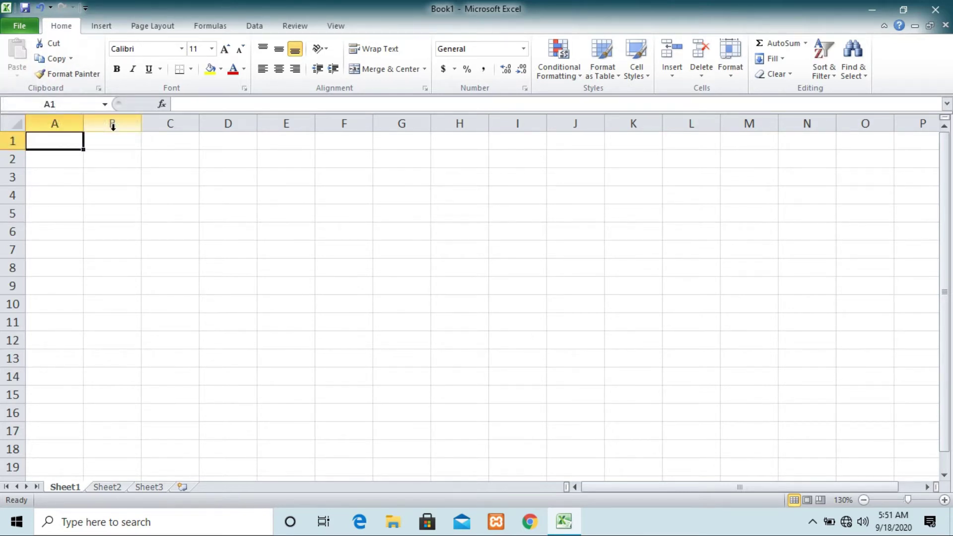
left_click(20, 27)
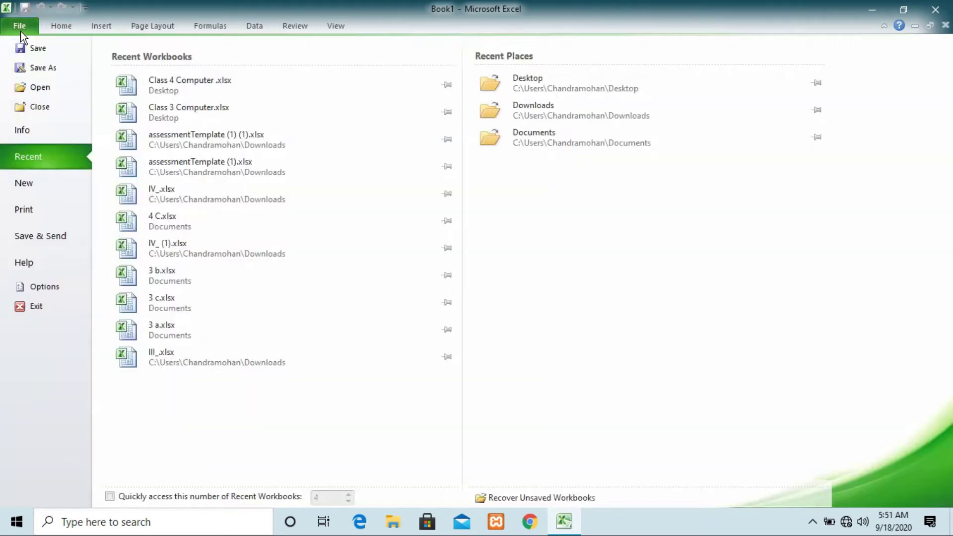
left_click(40, 193)
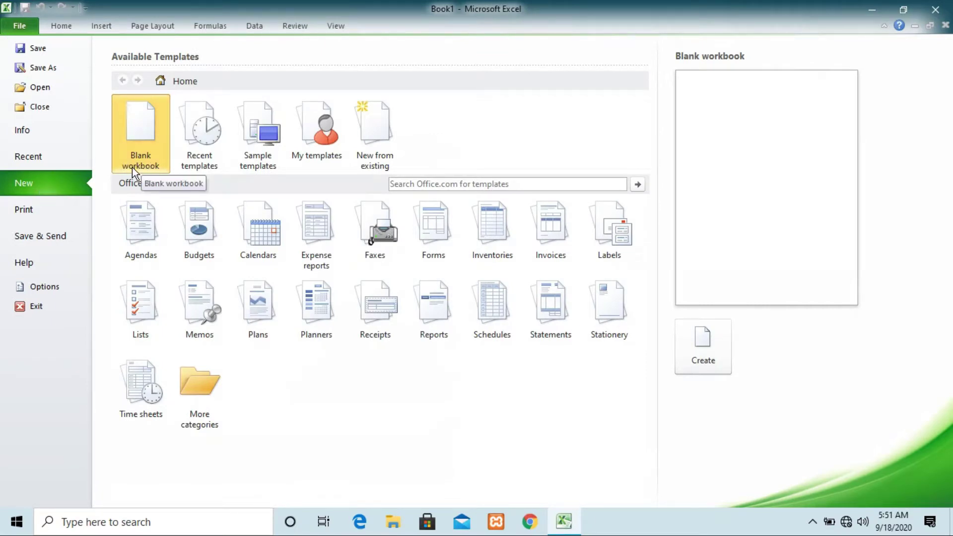
left_click(704, 348)
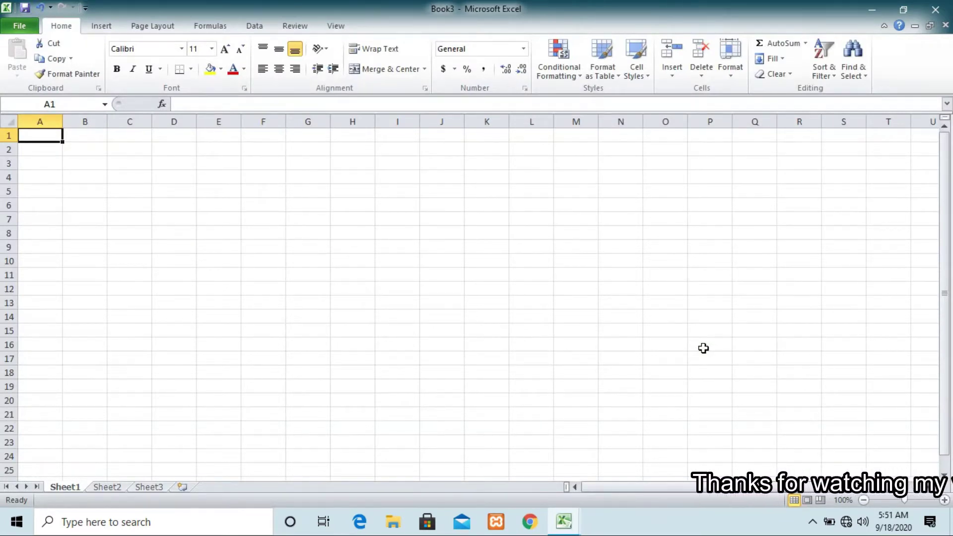
left_click(945, 501)
left_click(945, 500)
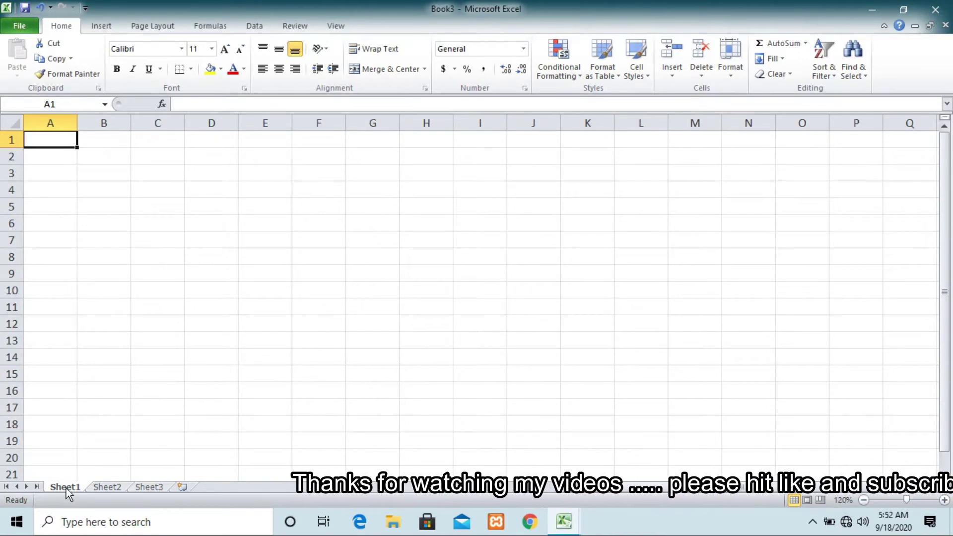
- Look over Sheet2 and Sheet1, and examine row 1, column A and the addresses of individual cells such as B1, A2 and C3
left_click(109, 489)
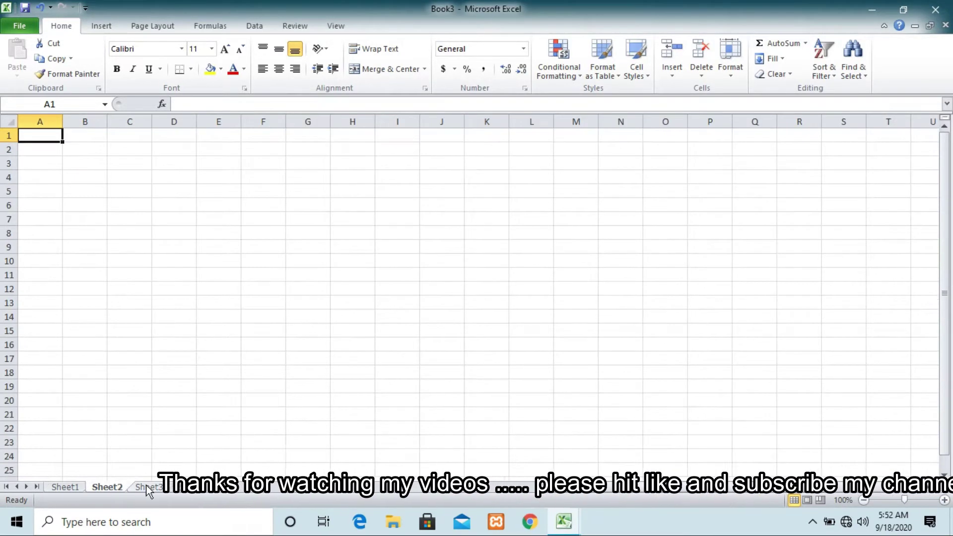
left_click(50, 487)
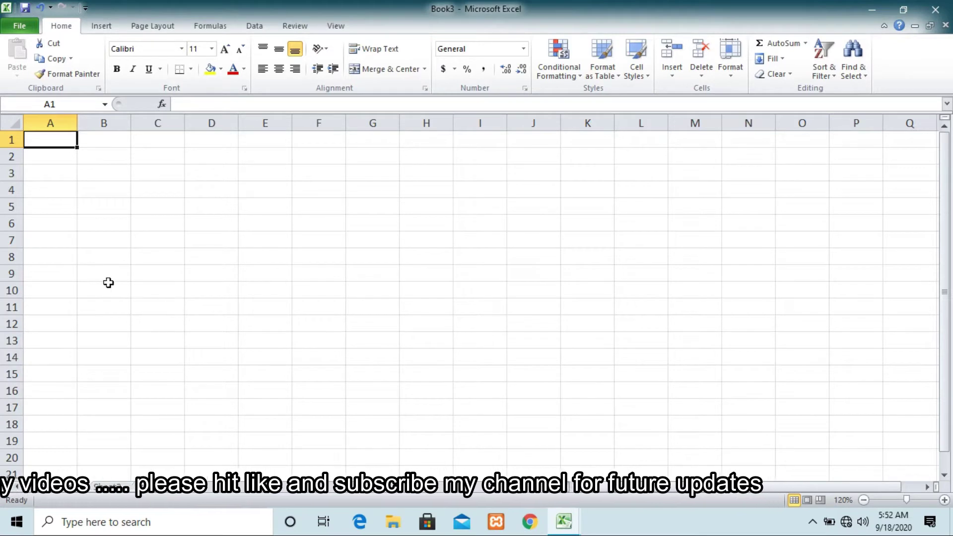
left_click(5, 140)
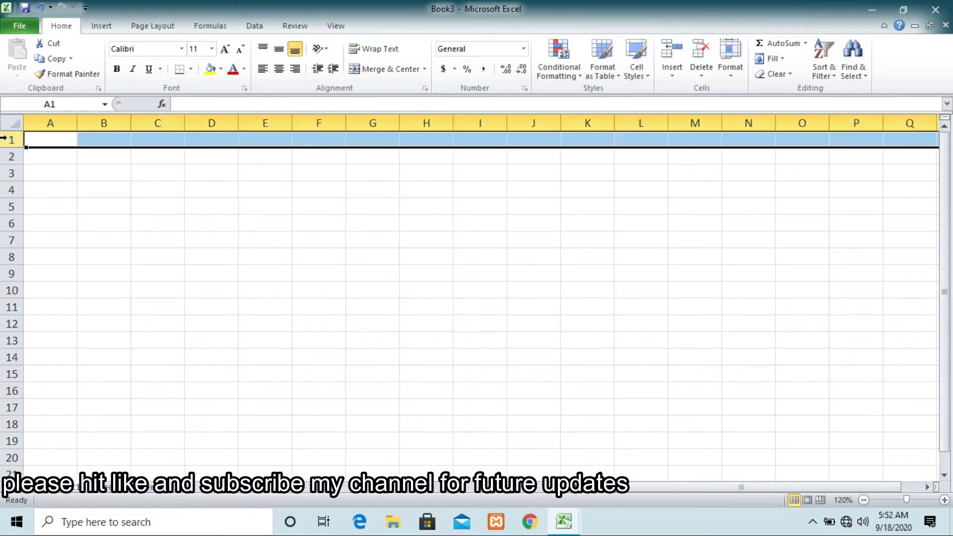
left_click(41, 124)
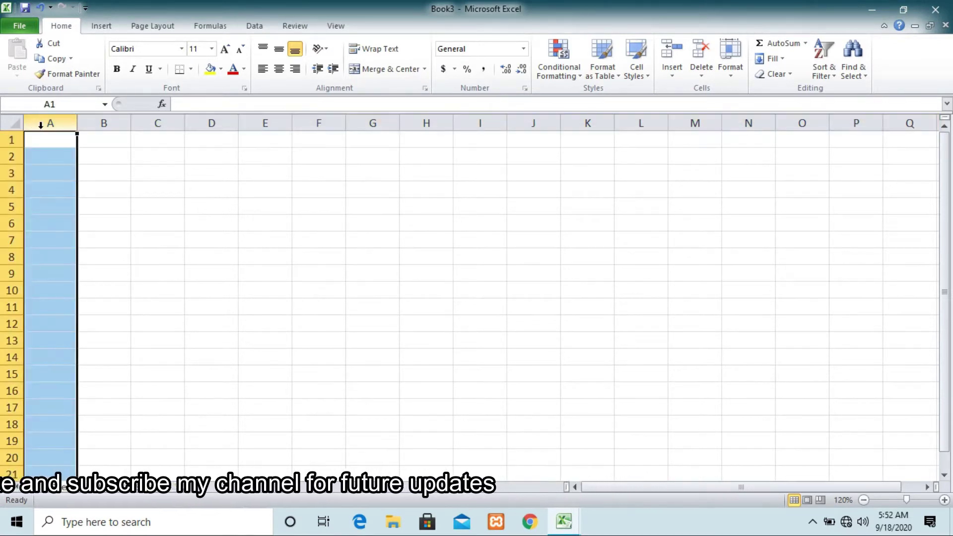
left_click(120, 145)
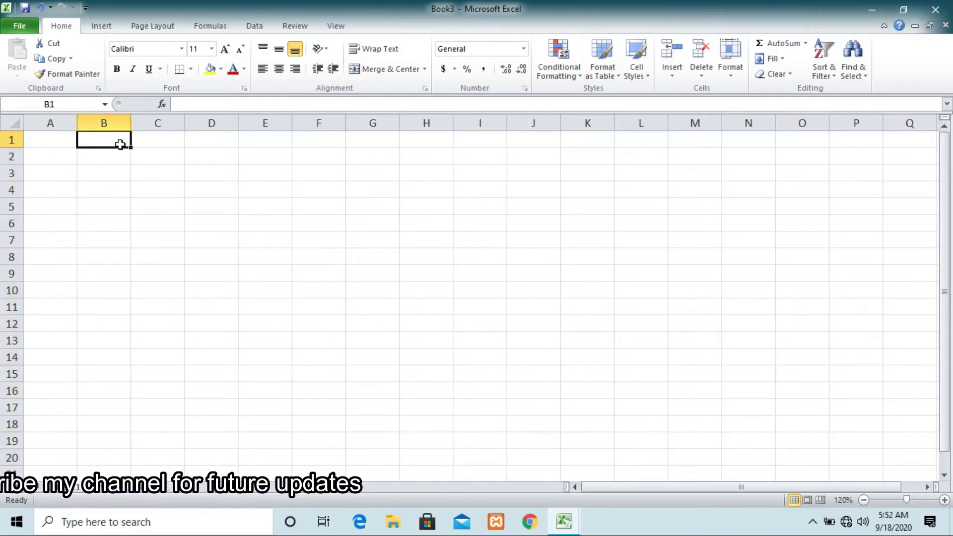
left_click(62, 155)
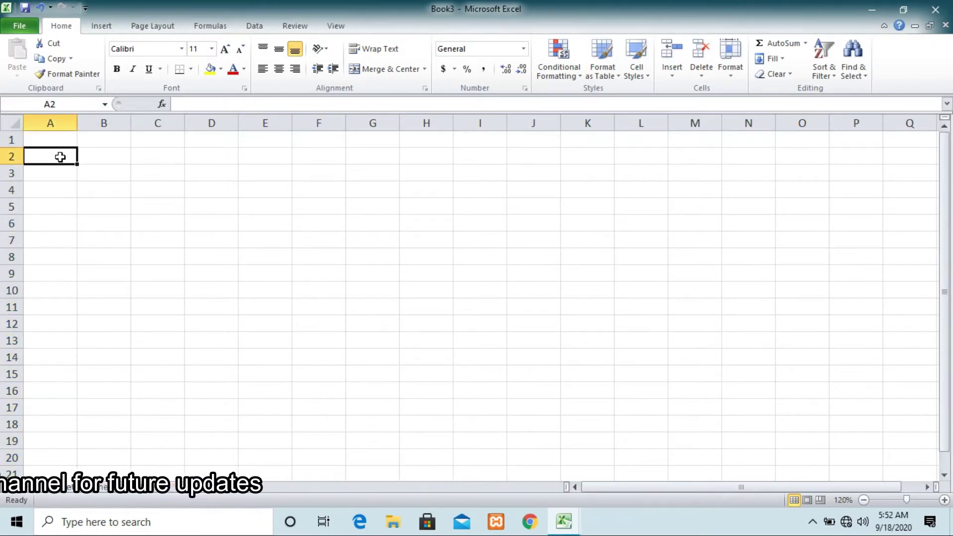
left_click(98, 156)
left_click(64, 143)
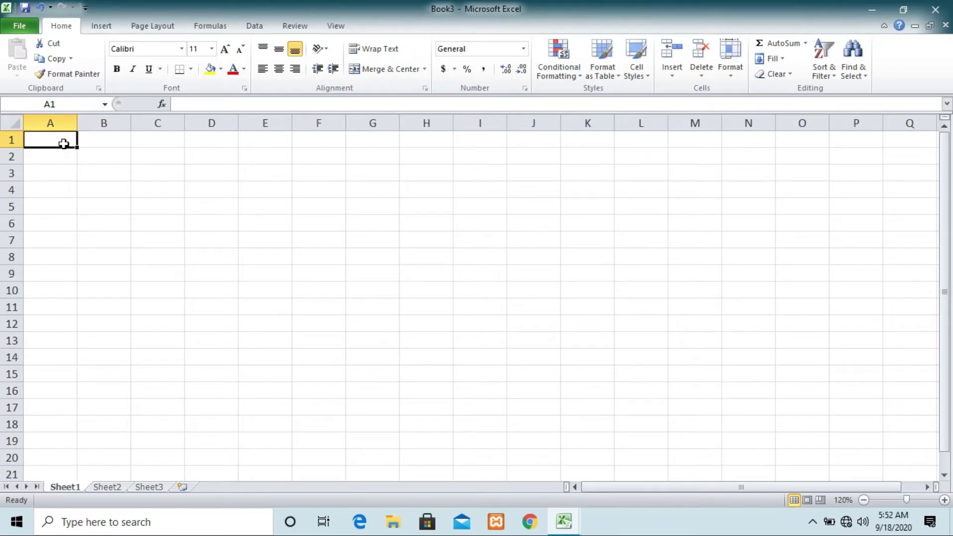
left_click(98, 154)
left_click(151, 170)
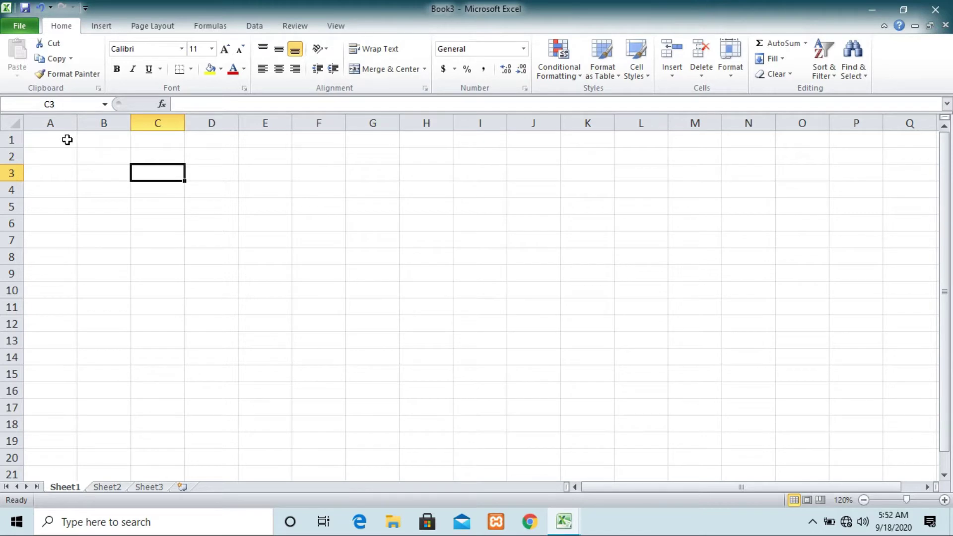
left_click(67, 139)
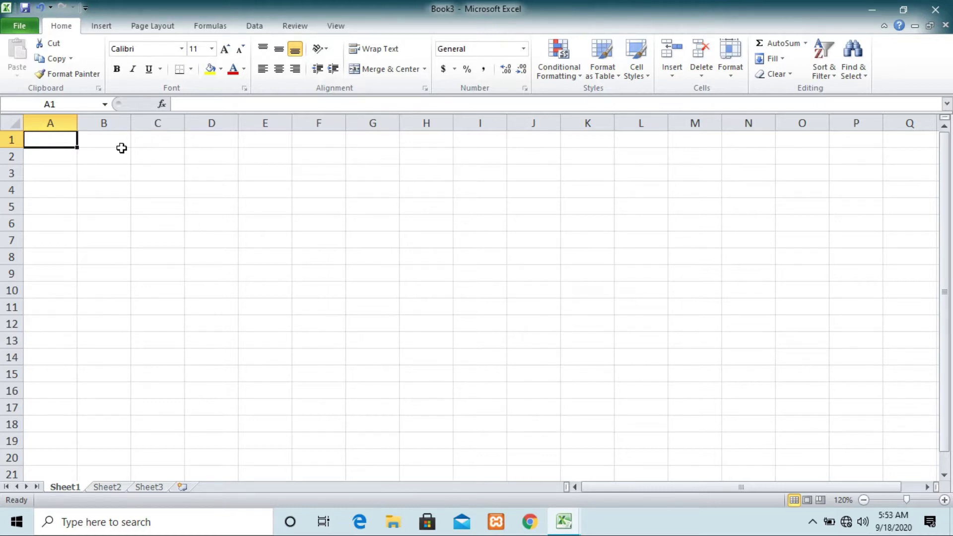
- Enter the title Report Card in cell C1 of Sheet1
left_click(166, 142)
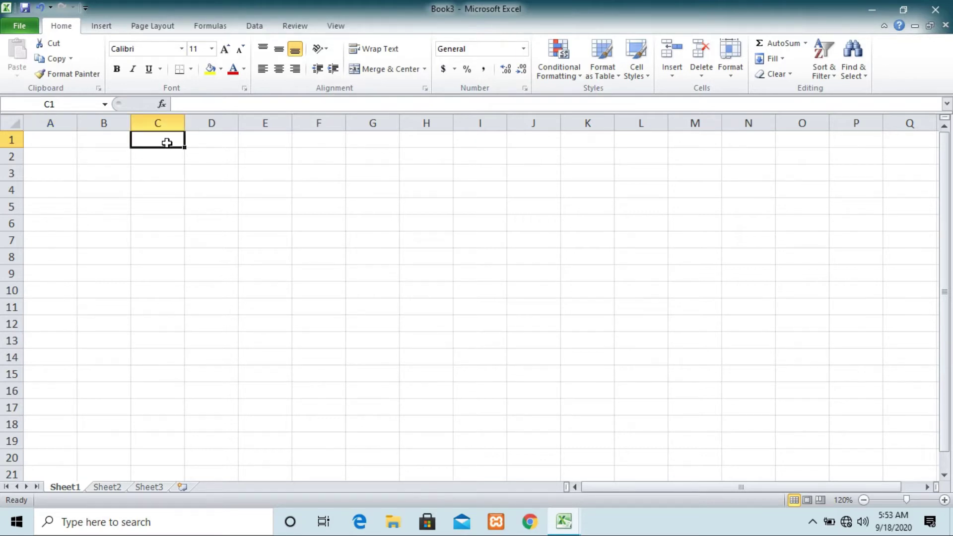
type("Repo")
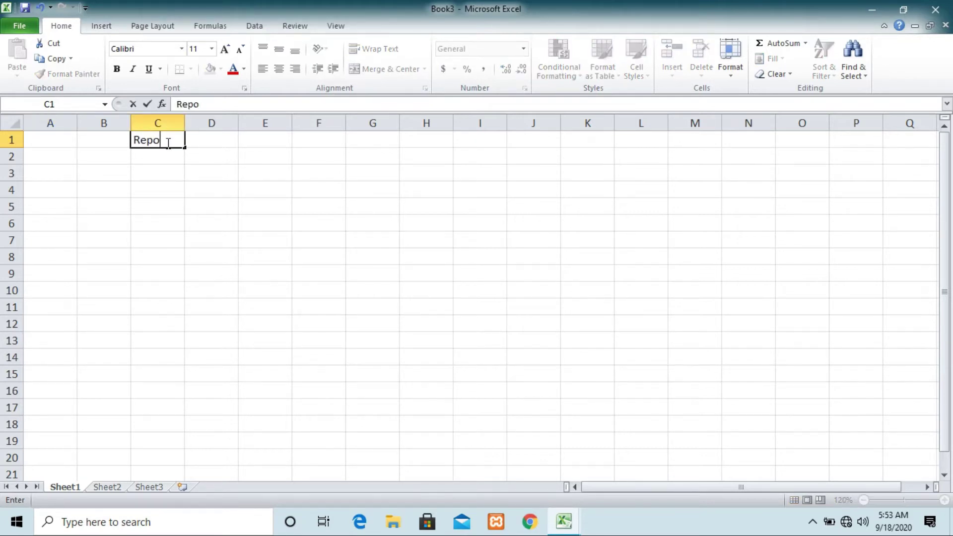
type("rt Card")
- Enter the student detail labels Name, Class & sec and Father in cells A2 to A4
left_click(49, 157)
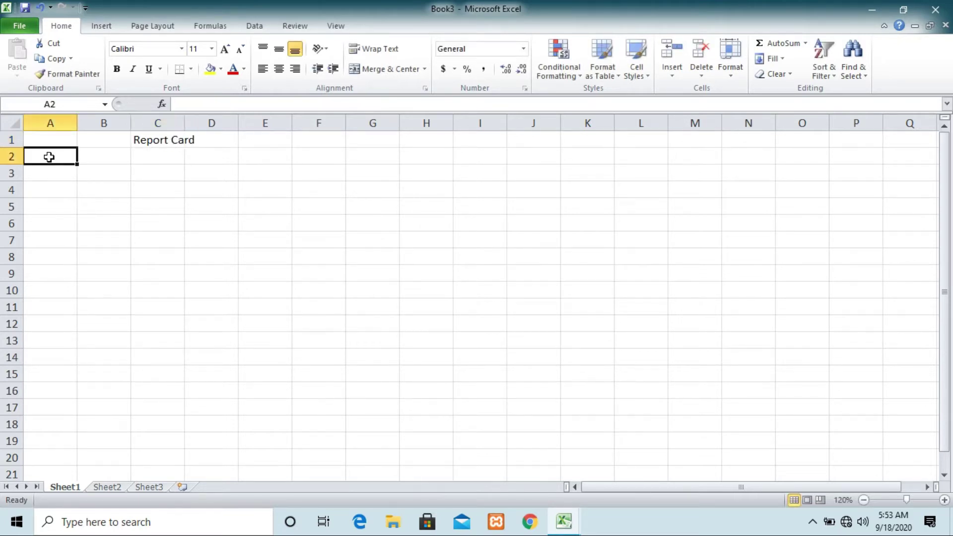
type("Name")
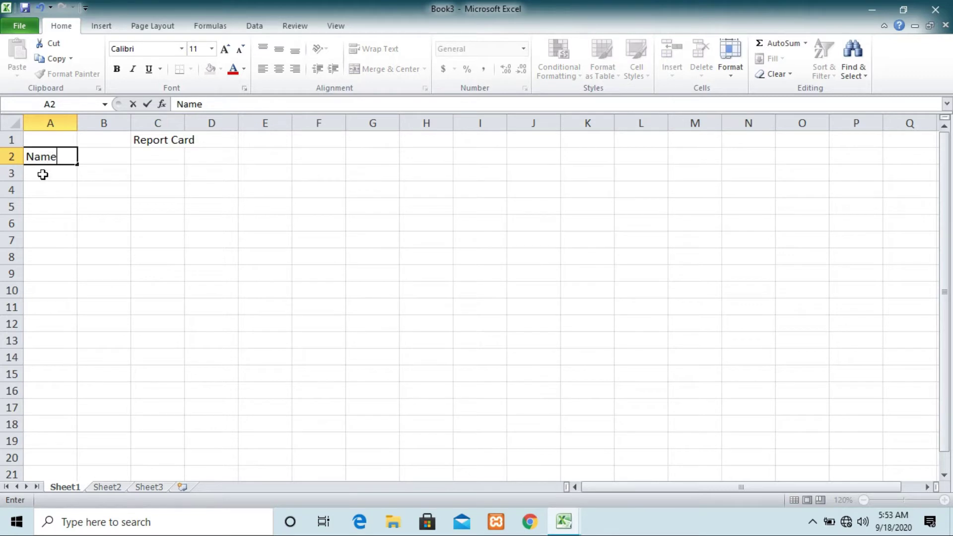
left_click(43, 174)
type("Class")
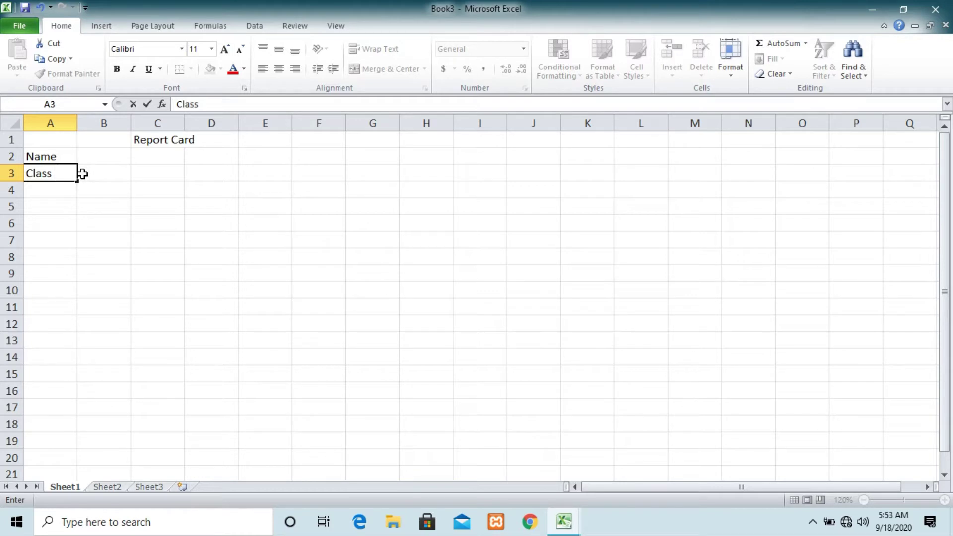
type(" & sec")
left_click(55, 192)
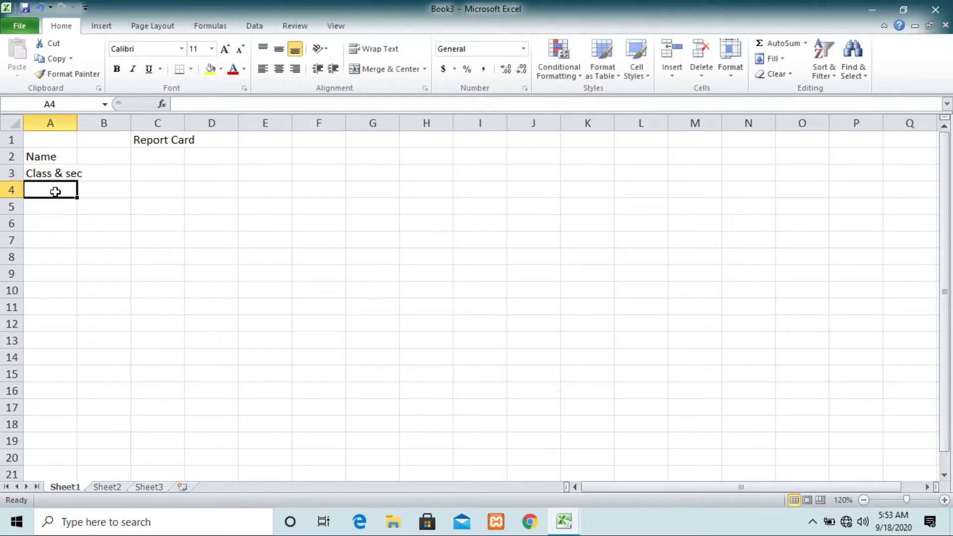
type("Father")
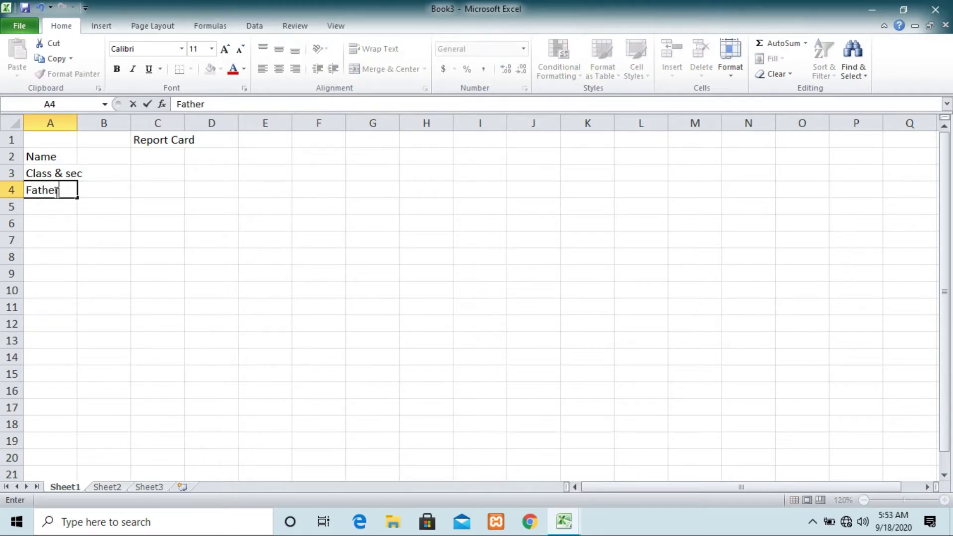
- Add the labels Mobile, DOB and Address below Father in cells A5 to A7
left_click(39, 208)
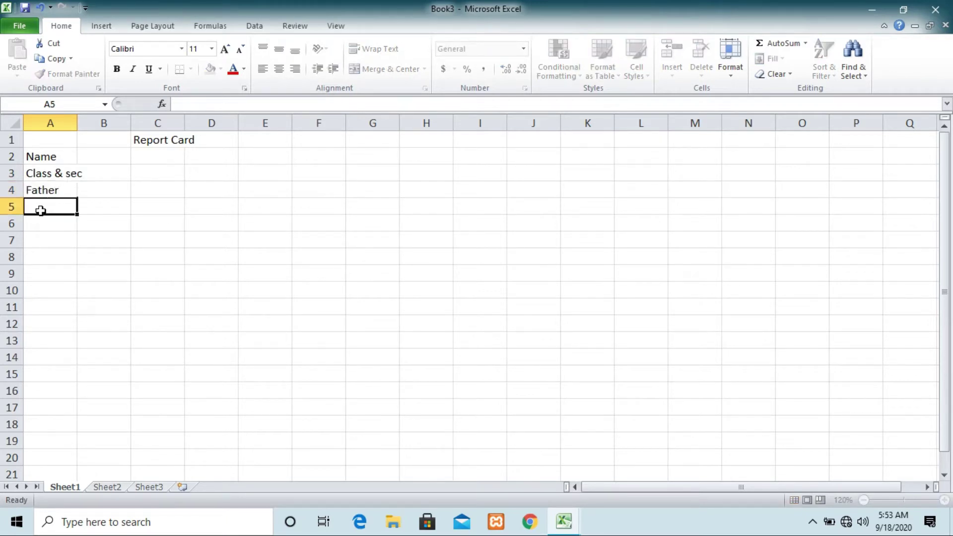
type("MObile")
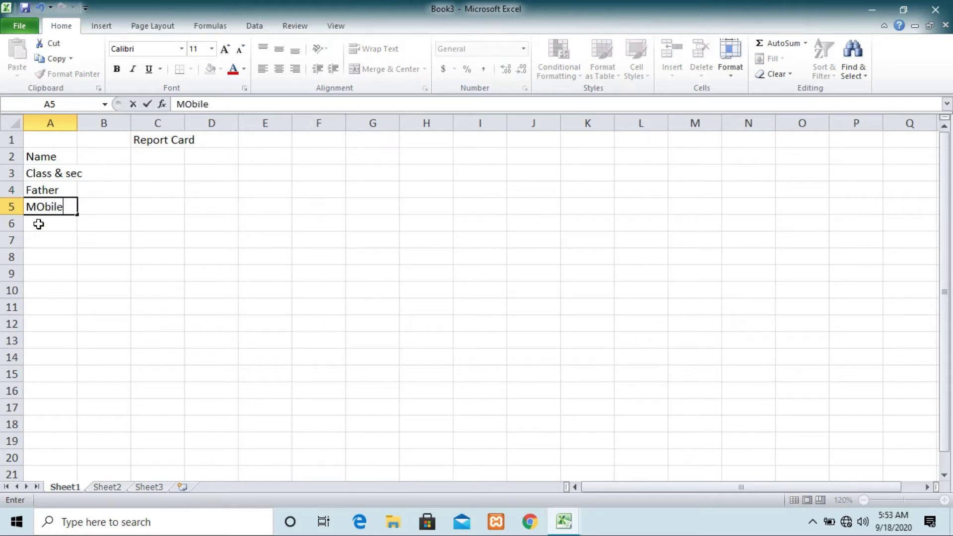
left_click(38, 224)
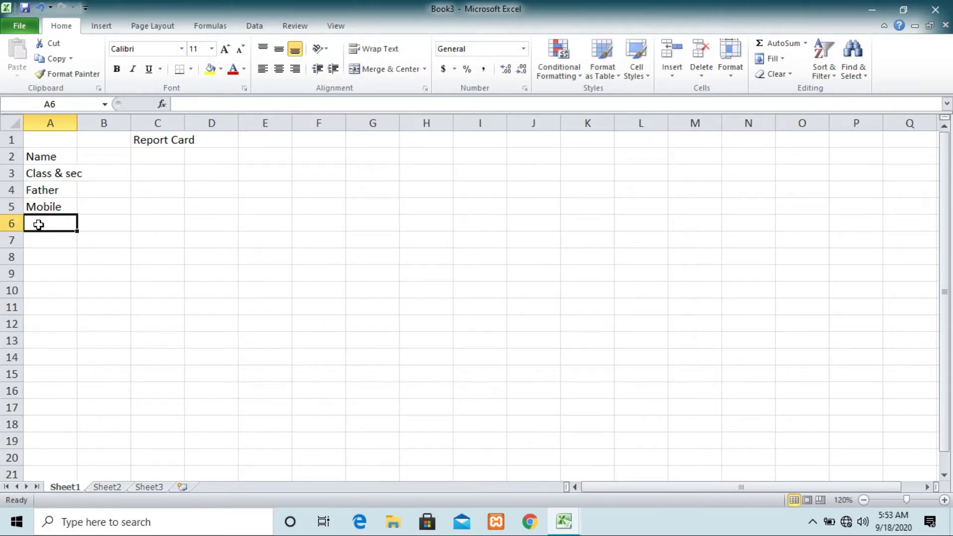
type("DOB")
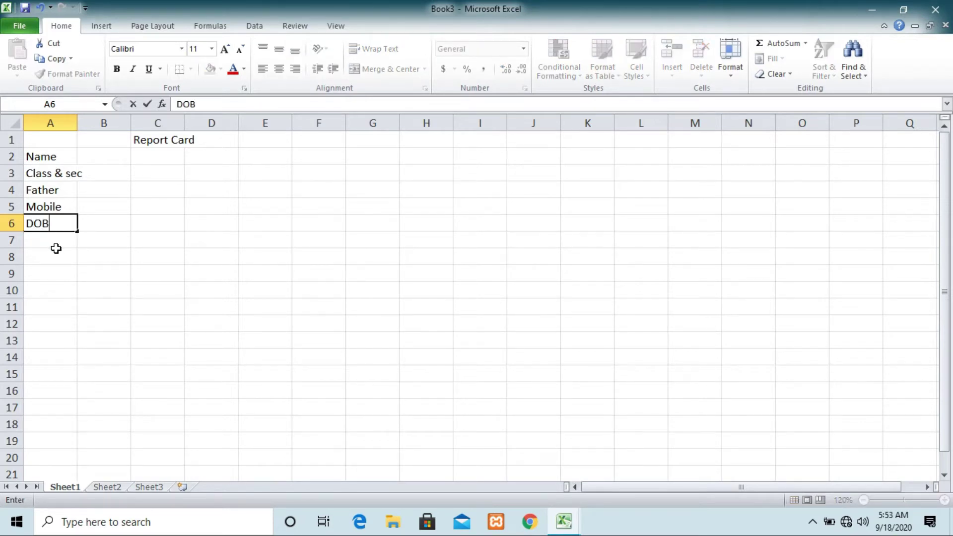
left_click(58, 242)
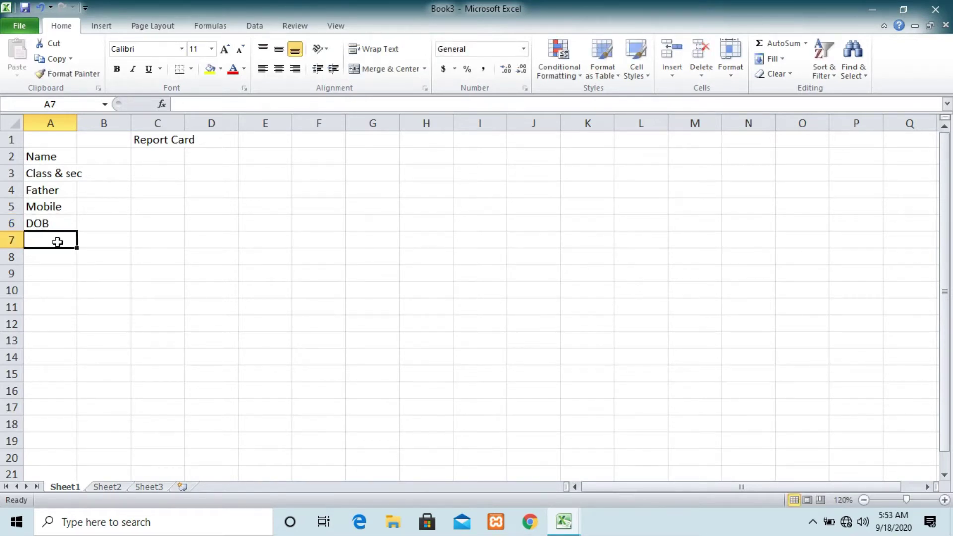
type("Address")
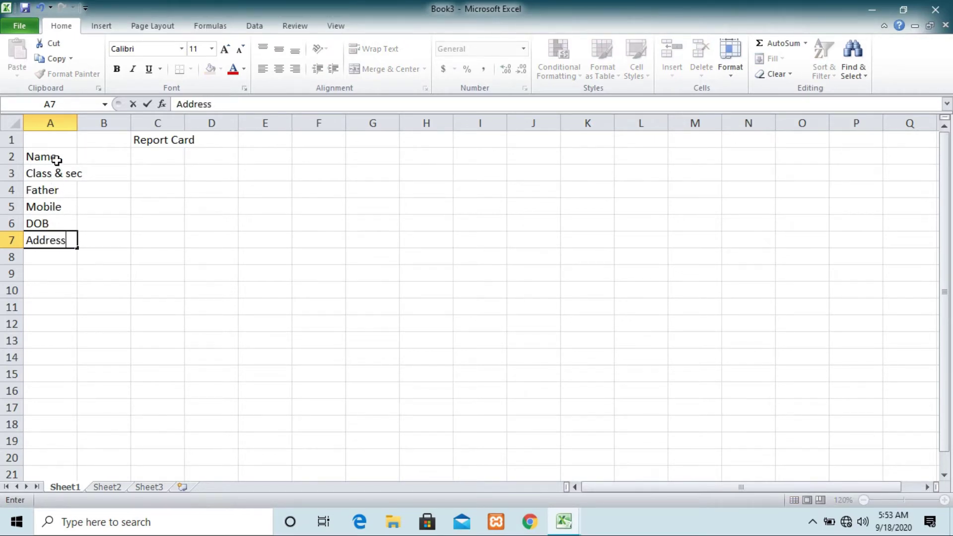
left_click(57, 160)
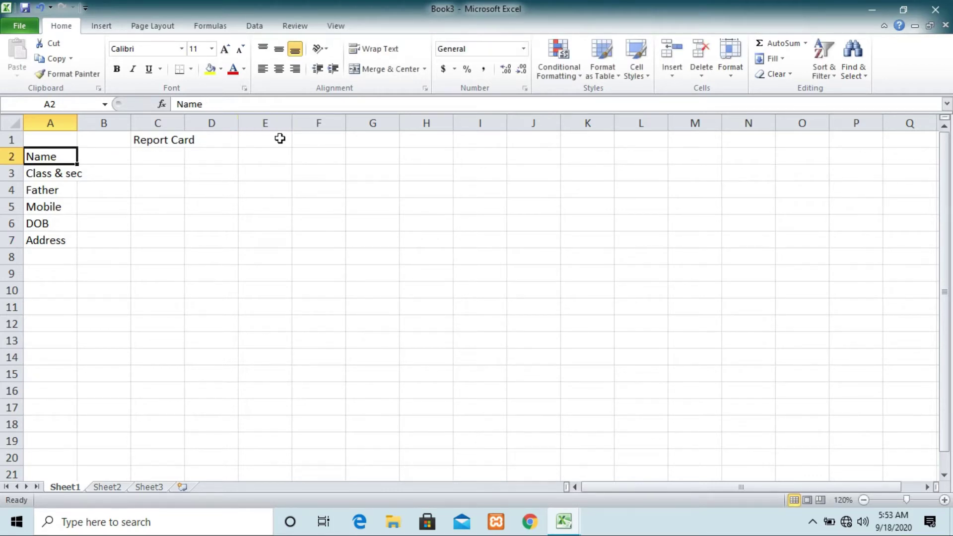
left_click(307, 140)
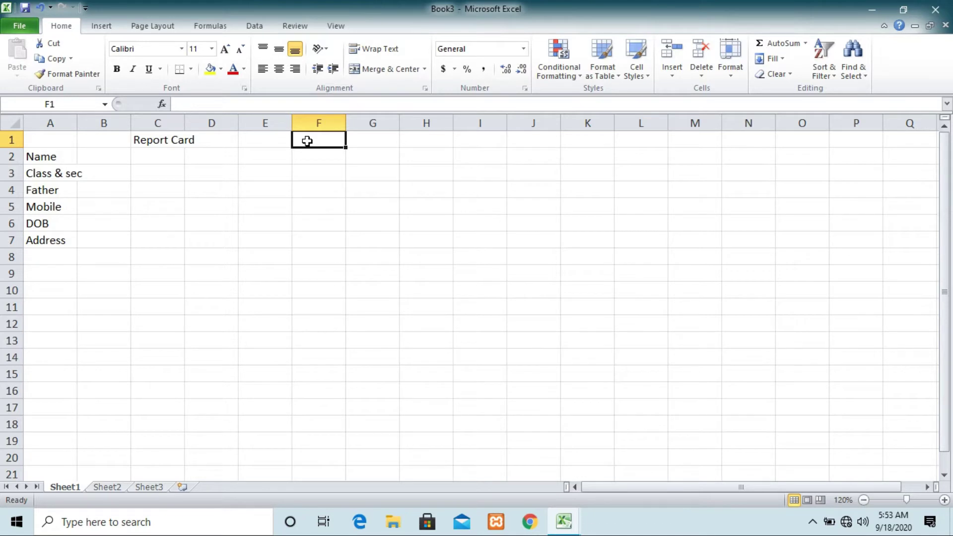
- Enter the subject headings English, Hindi and Maths in cells B8 to D8
left_click(102, 259)
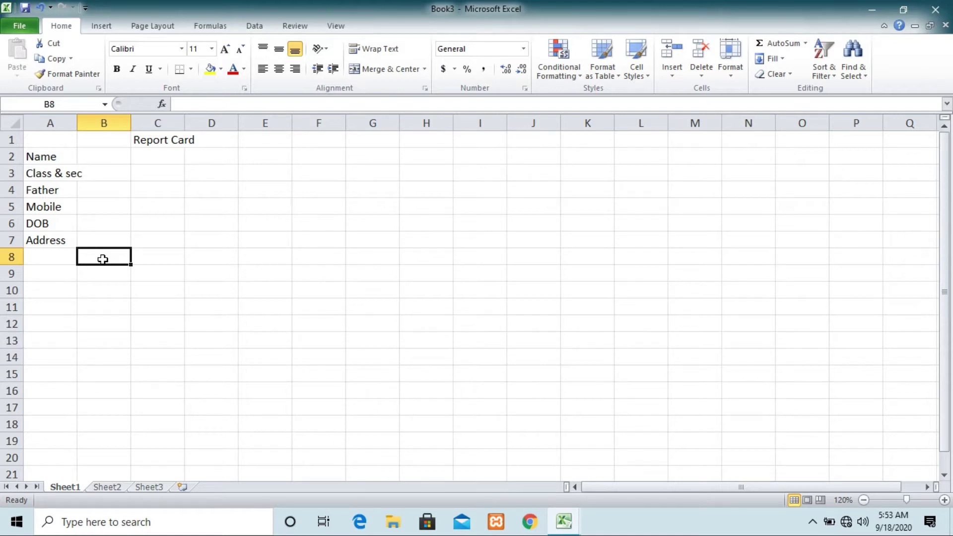
type("Engli")
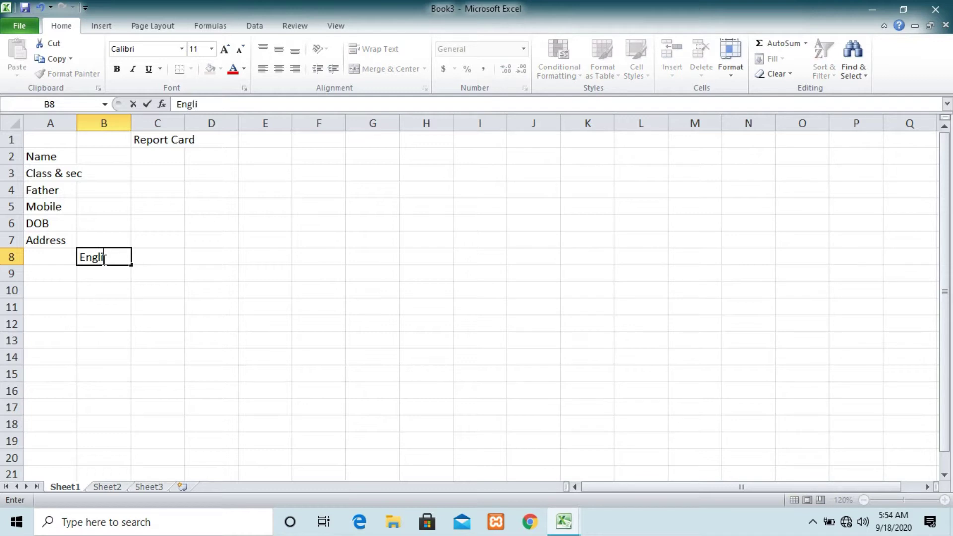
type("sh")
left_click(171, 256)
type("Hindi")
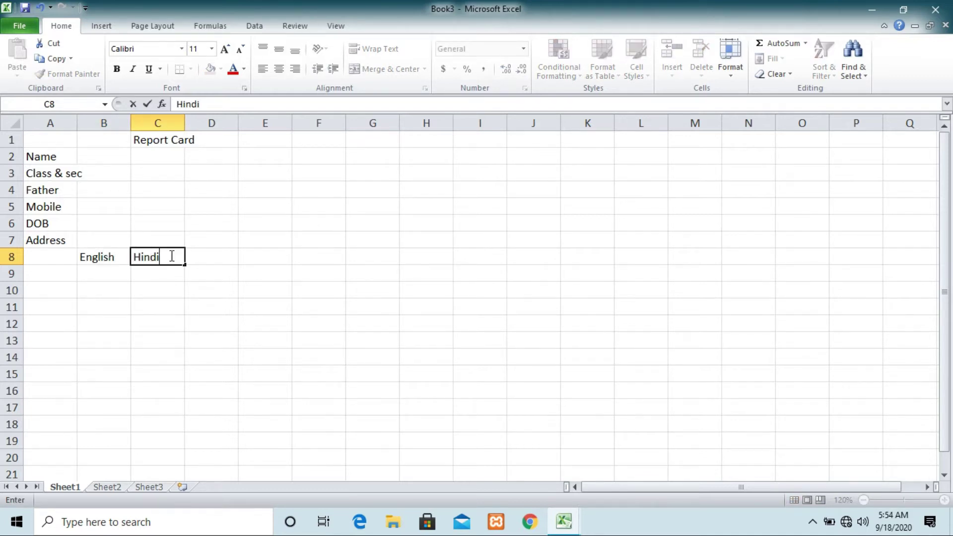
left_click(212, 254)
type("Maths")
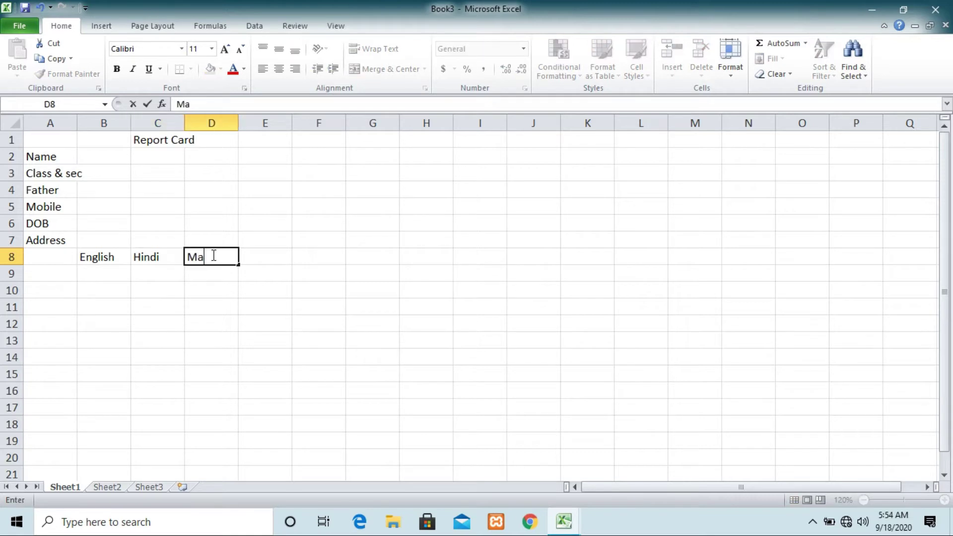
- Continue the subject headings in row 8 with Science, SSt and Computer in cells E8 to G8
left_click(255, 252)
type("Science")
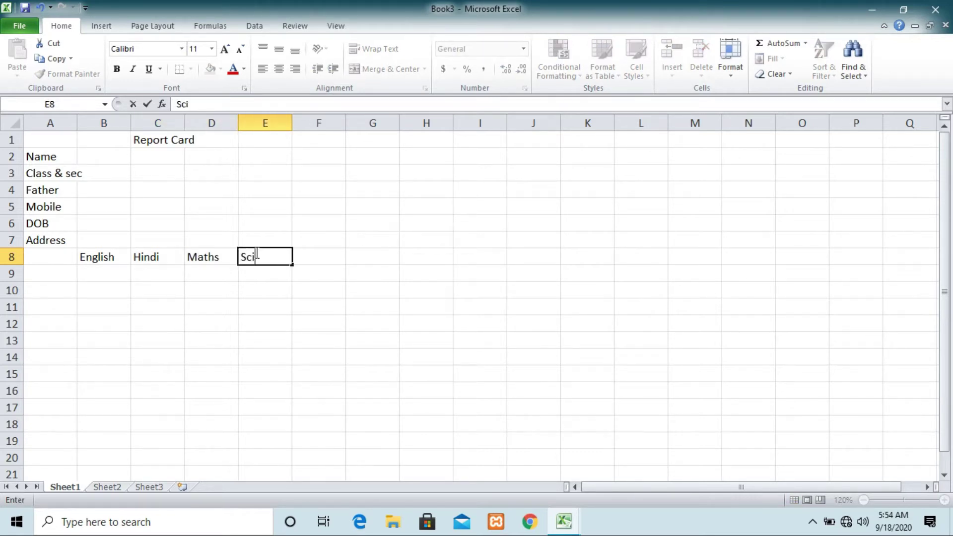
left_click(322, 258)
type("SSt")
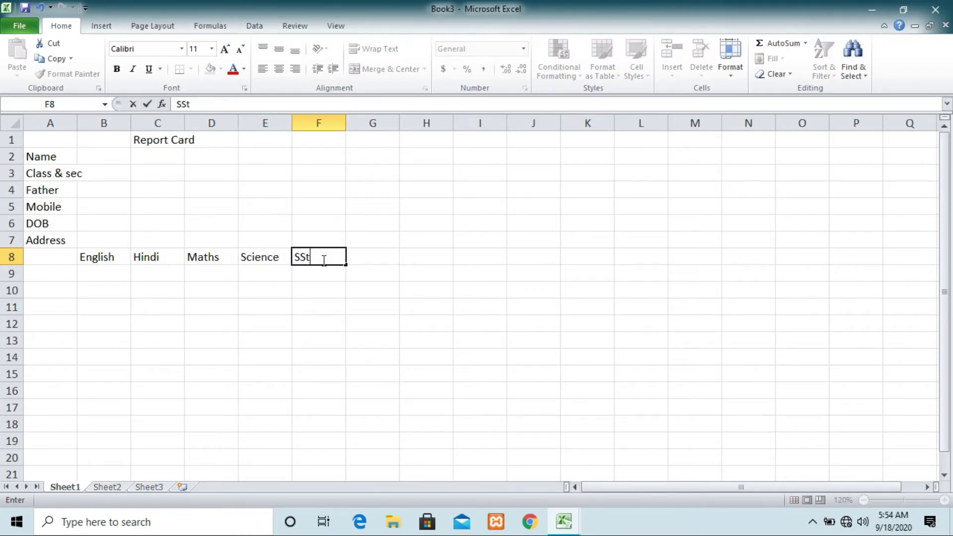
left_click(371, 258)
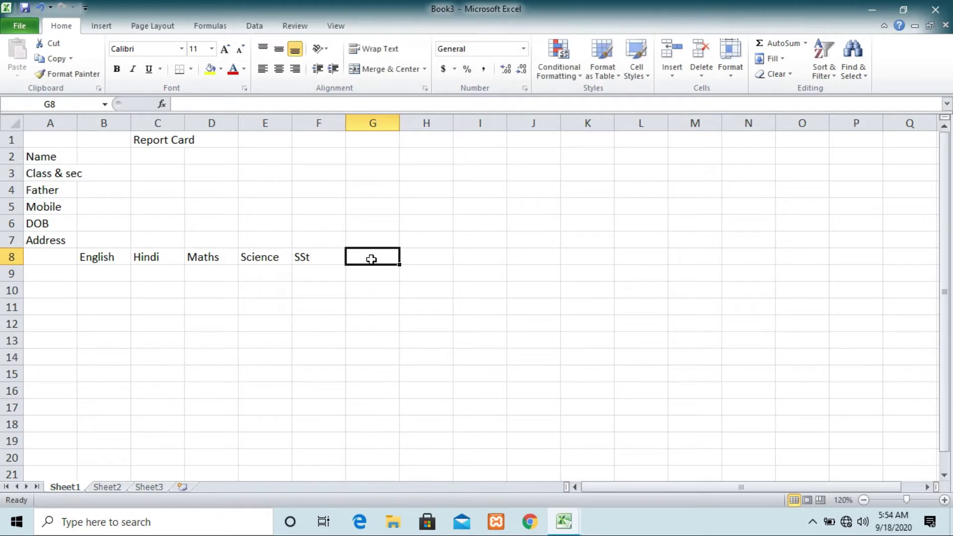
type("Computer")
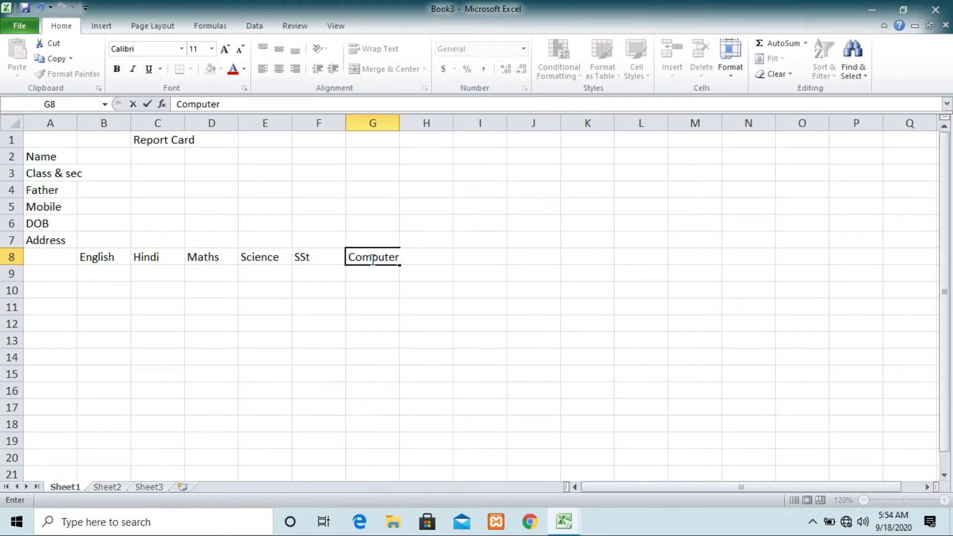
key("F2")
left_click(474, 254)
- Add the heading Total Marks in cell H8, after the subject headings
left_click(439, 256)
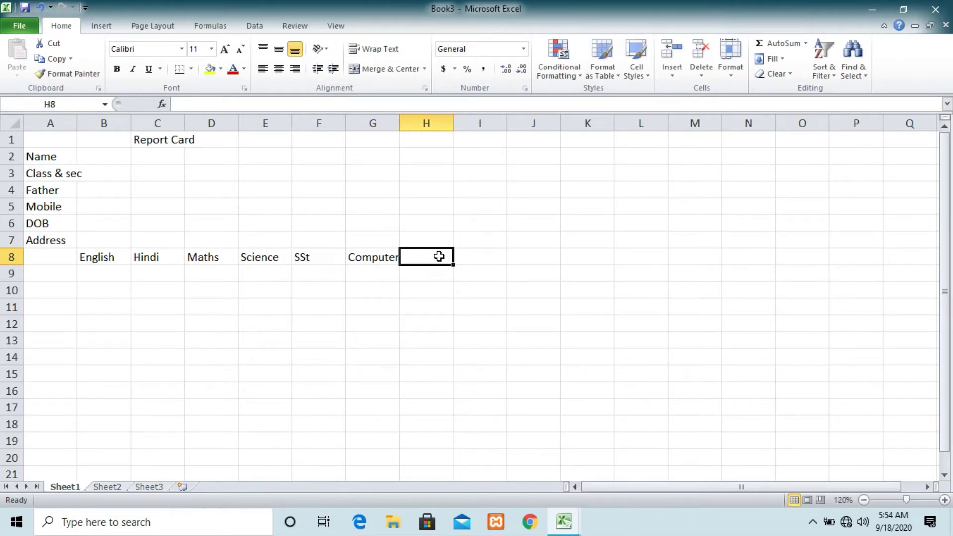
type("Marh")
key("BackSpace")
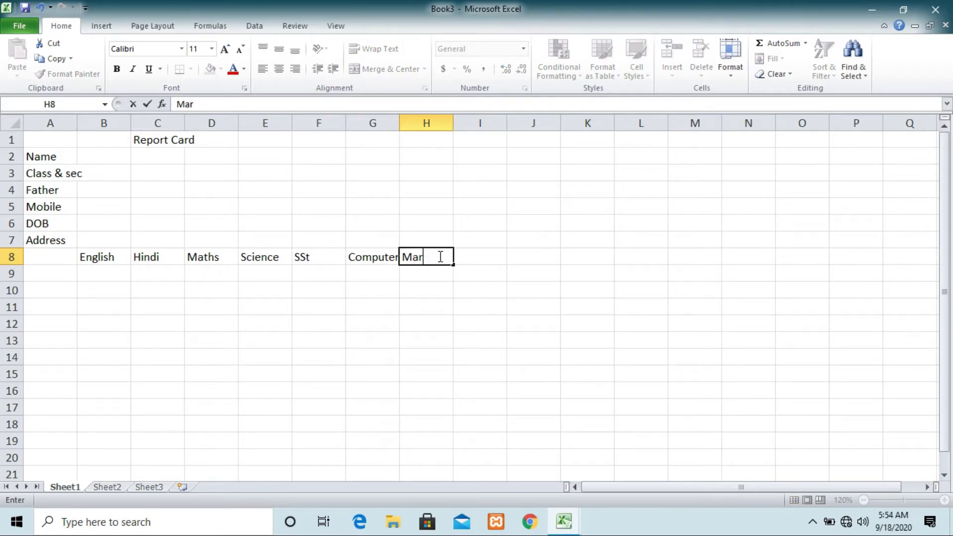
key("BackSpace")
key("BackSpace")
key("BackSpace")
type("Total Marh")
key("BackSpace")
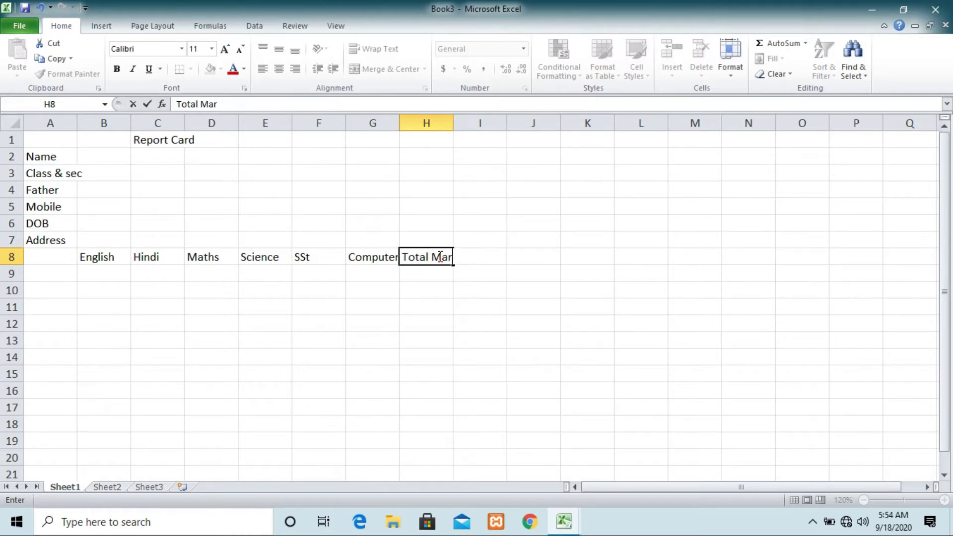
type("ks")
key("F2")
left_click(493, 274)
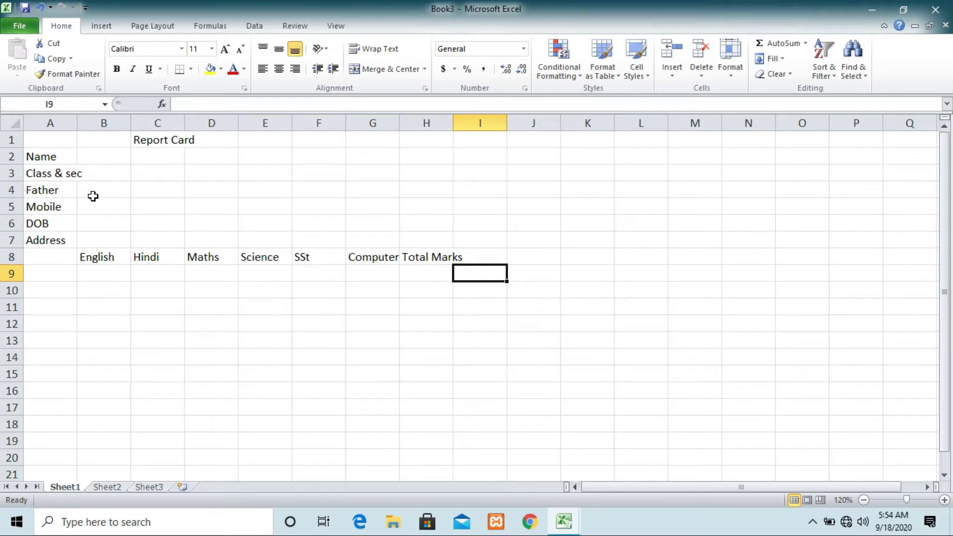
left_click(56, 156)
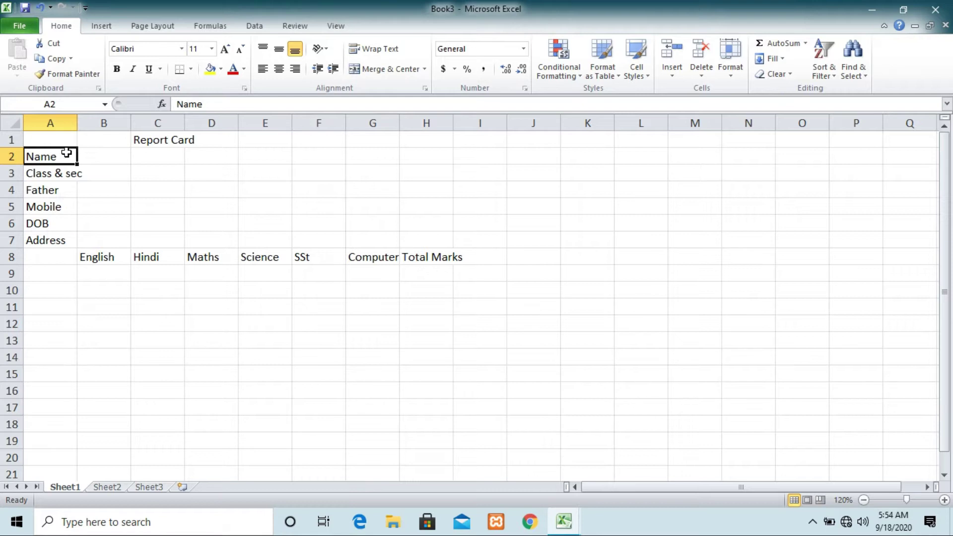
left_click(210, 185)
type("hvh")
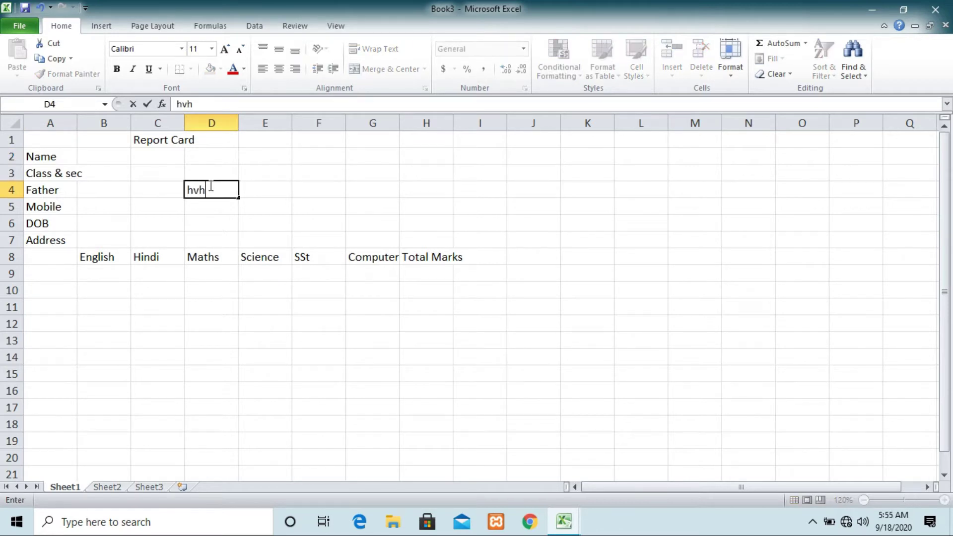
key("BackSpace")
key("BackSpace")
key("BackSpace")
left_click(48, 159)
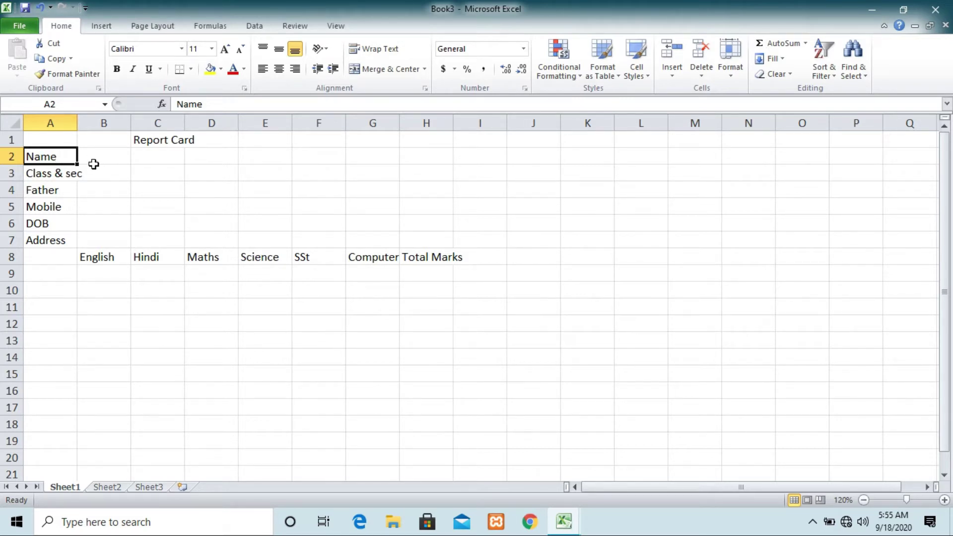
type("hvjh")
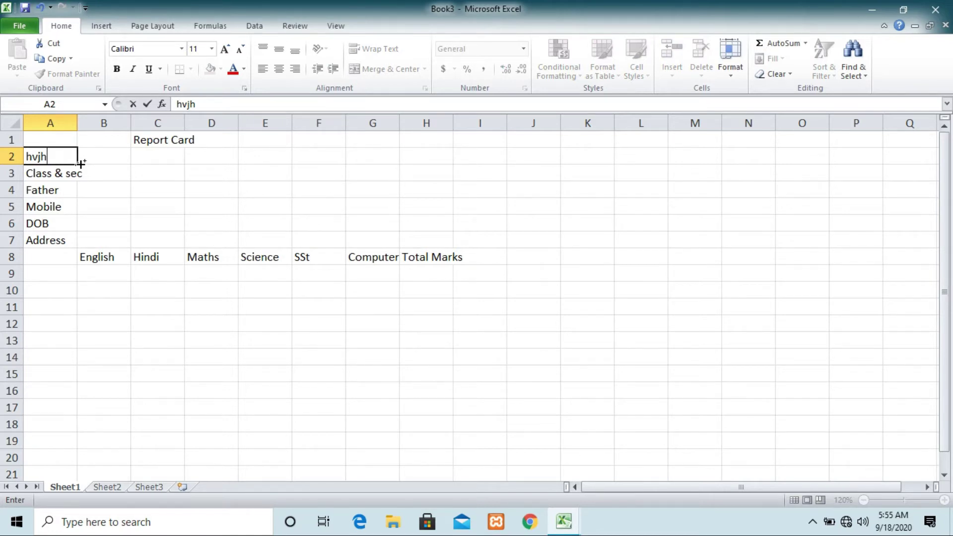
key("ctrl+z")
key("Escape")
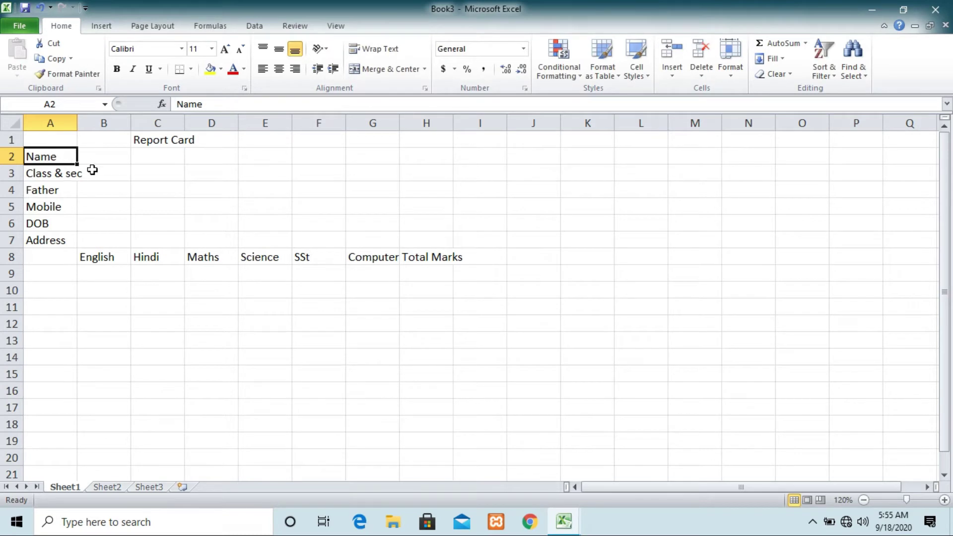
double_click(66, 158)
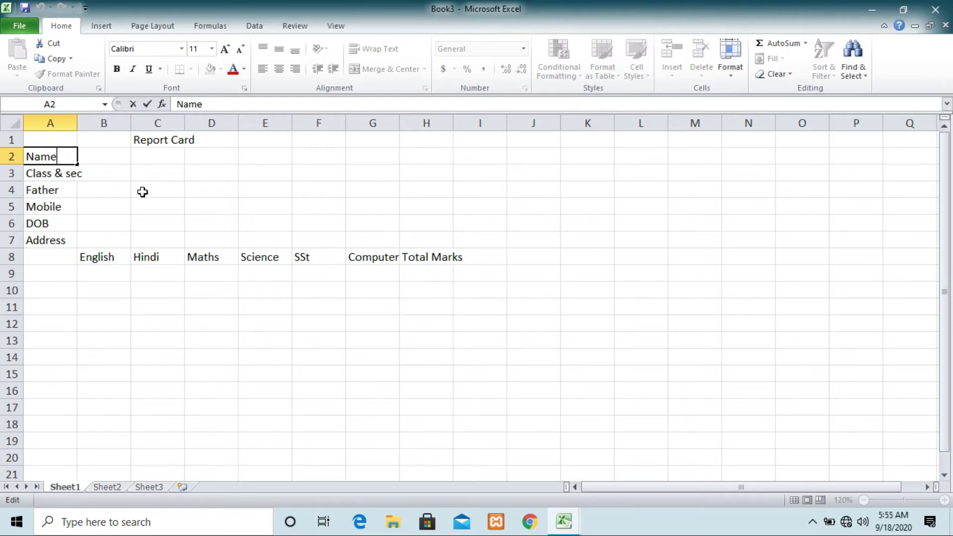
double_click(218, 258)
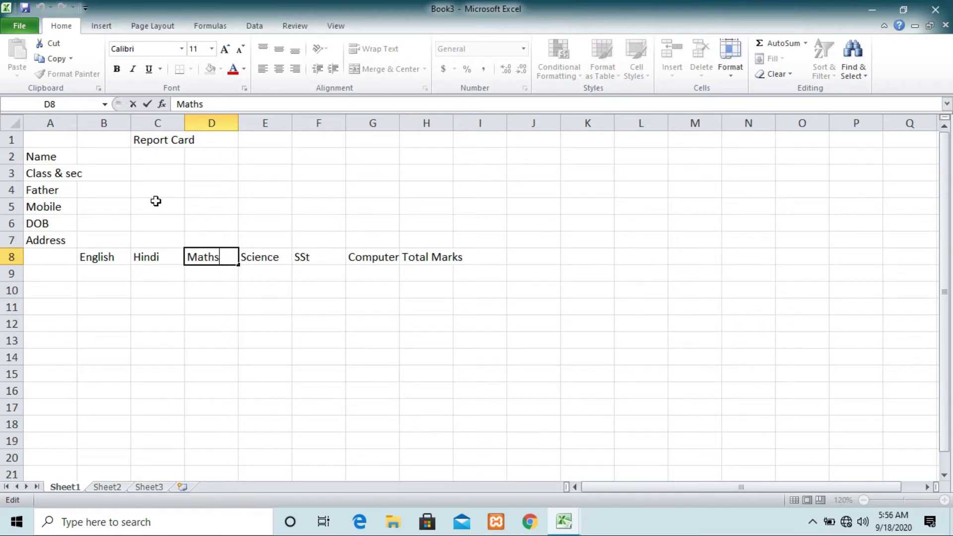
- Change the Father label in cell A4 to Father's, keeping the existing text and adding the ending
left_click(47, 192)
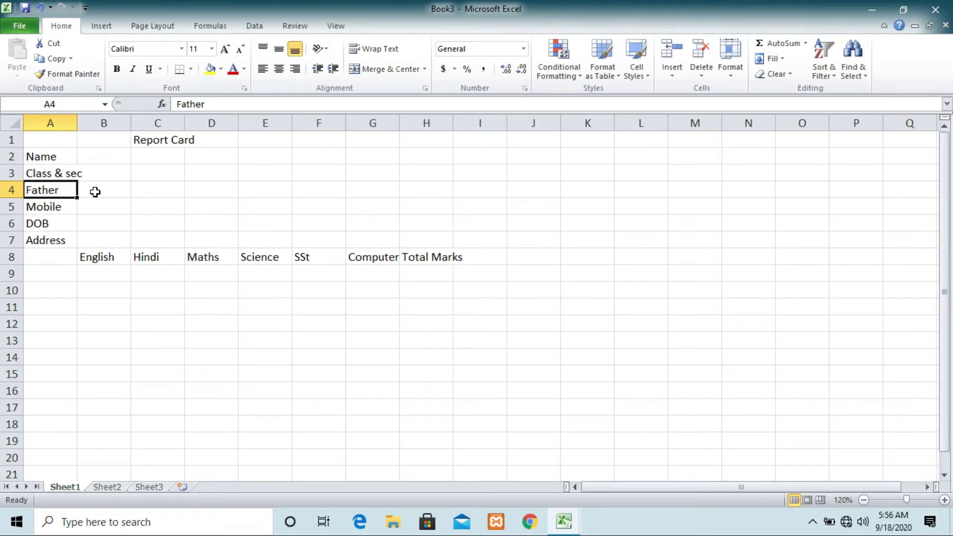
key("XF86MonBrightnessDown")
key("XF86MonBrightnessDown")
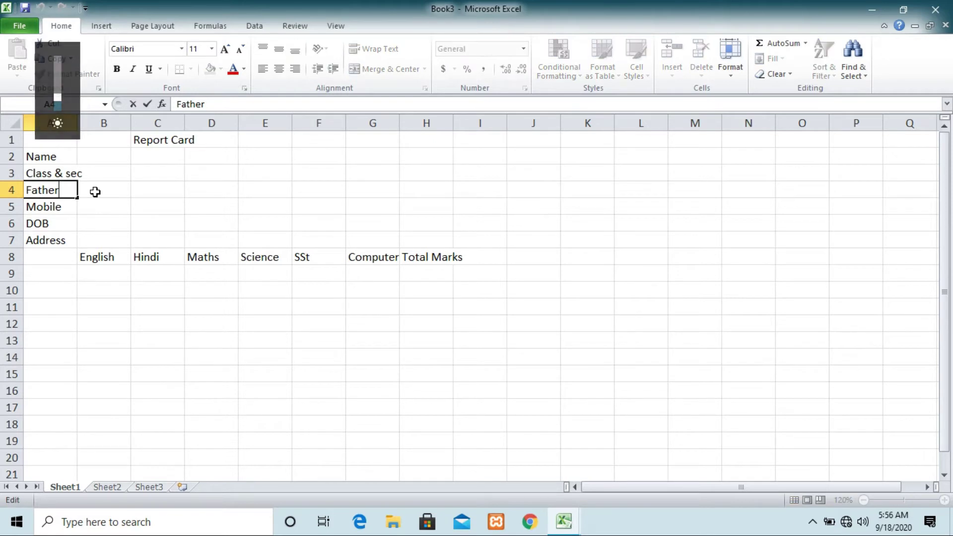
key("F2")
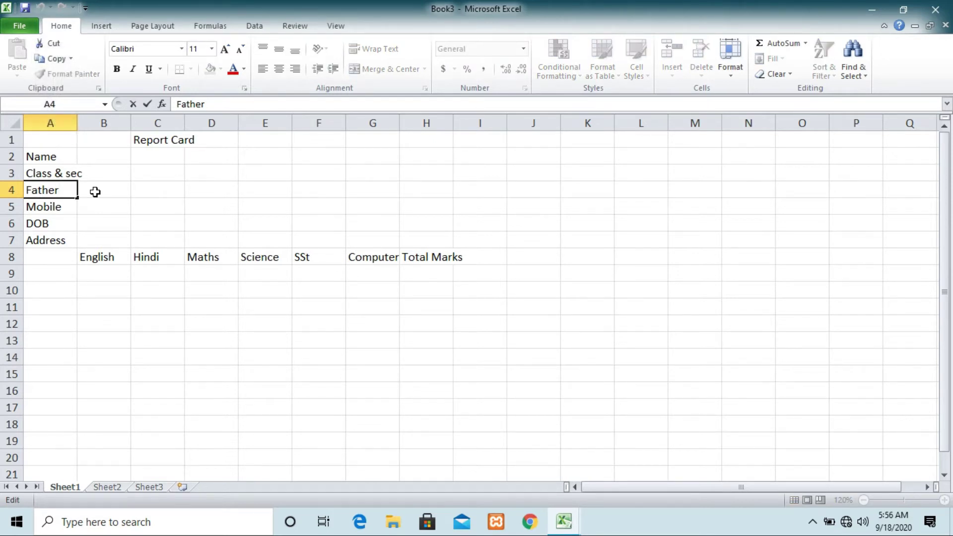
type("'s")
left_click(167, 213)
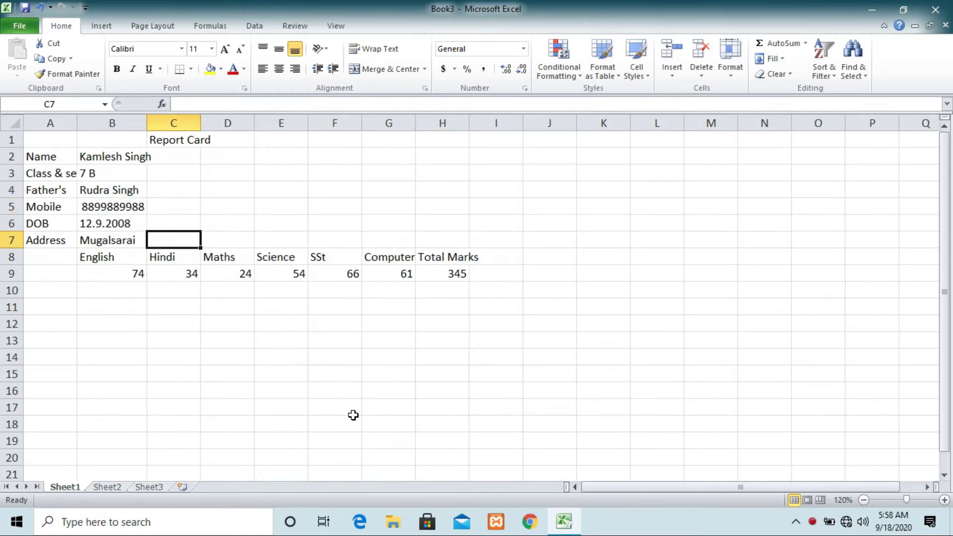
- Look through the report card cell by cell, from C11 up to the title in C1 and across the student details to the marks
left_click(154, 310)
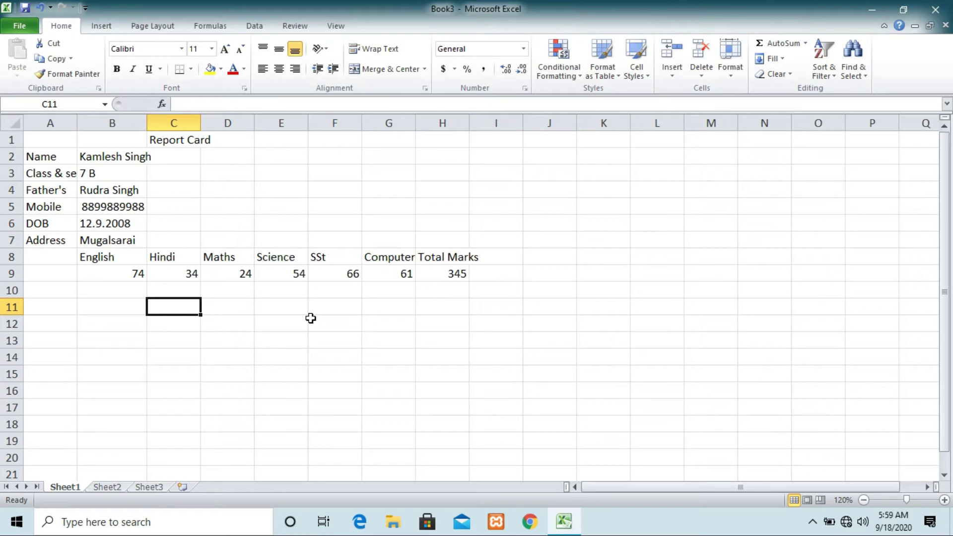
key("Up")
key("Up")
key("Up")
key("Up")
key("Up")
key("Up")
key("Up")
key("Up")
key("Up")
key("Up")
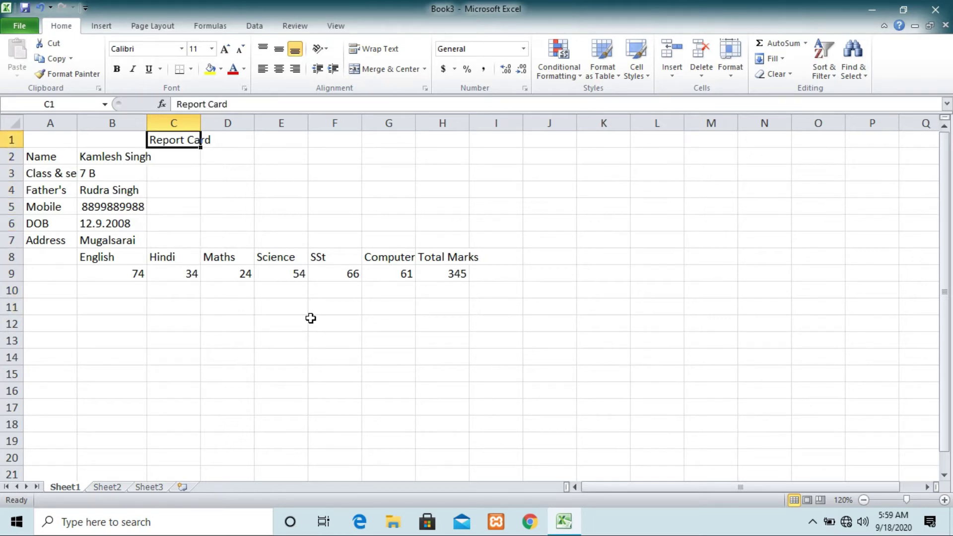
key("Left")
key("Left")
key("Down")
key("Right")
key("Right")
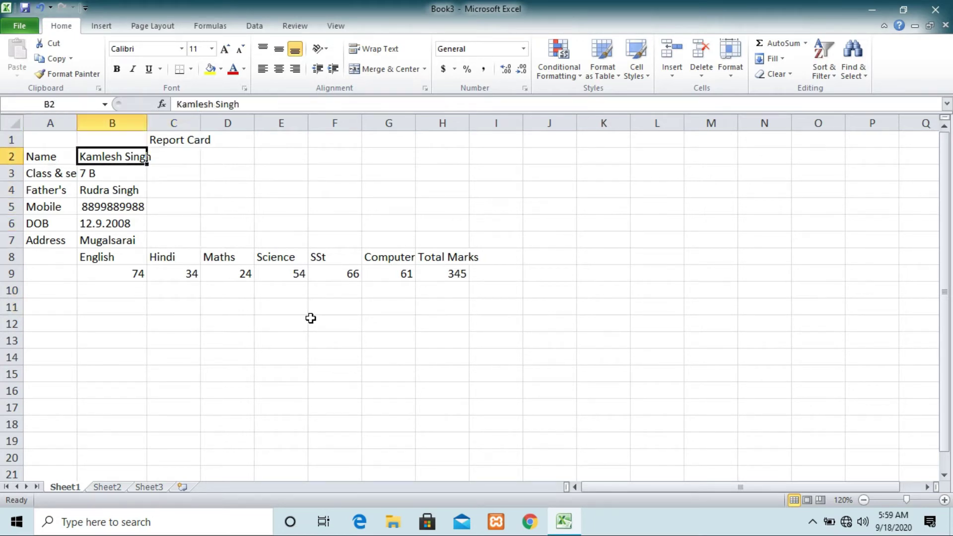
key("Down")
key("Down")
key("Down")
key("Right")
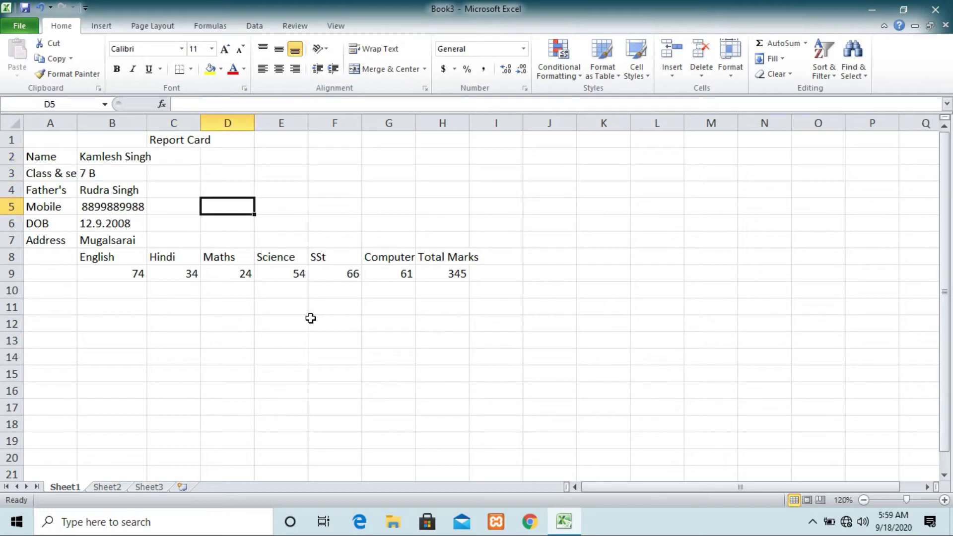
key("Down")
key("Left")
key("Down")
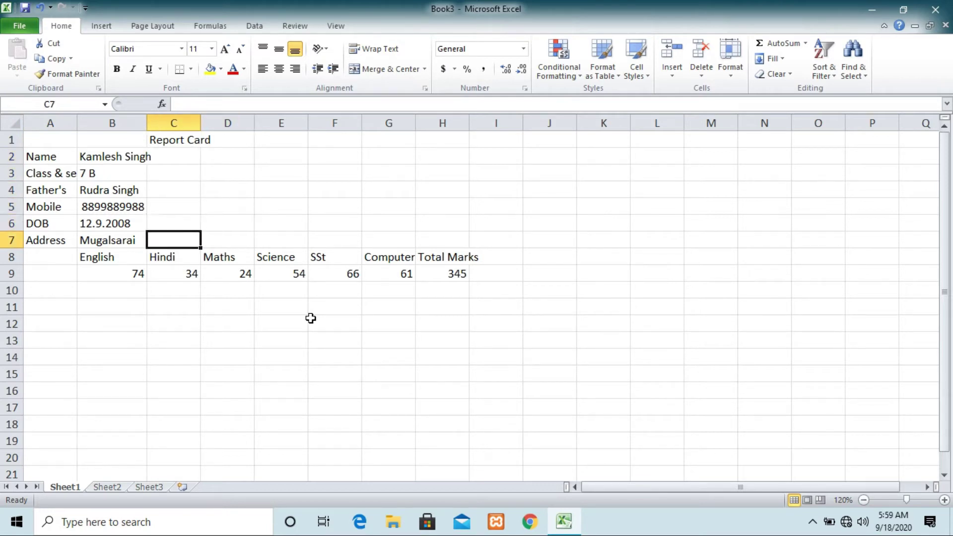
key("Right")
key("Down")
key("Down")
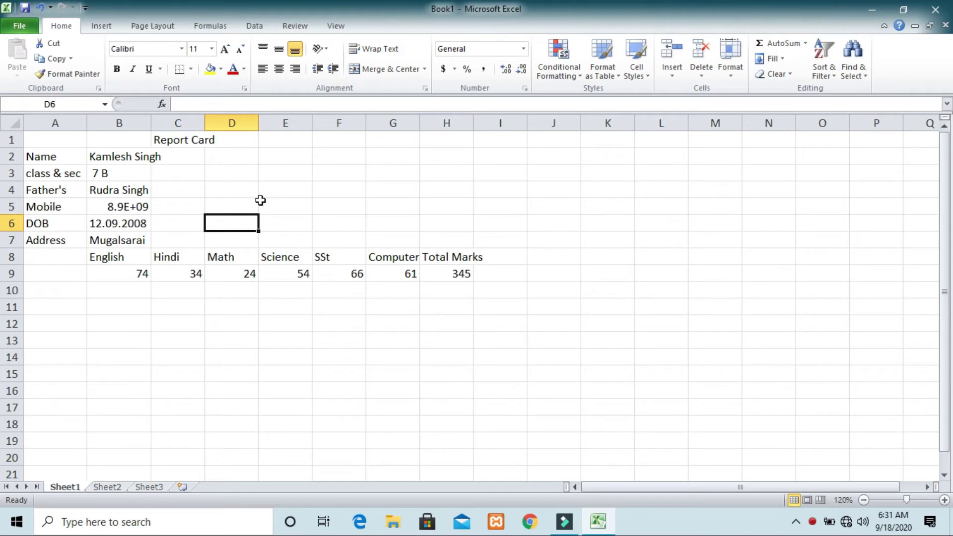
- Enter Session :2020-21 in cell E1, beside the Report Card title
left_click(224, 143)
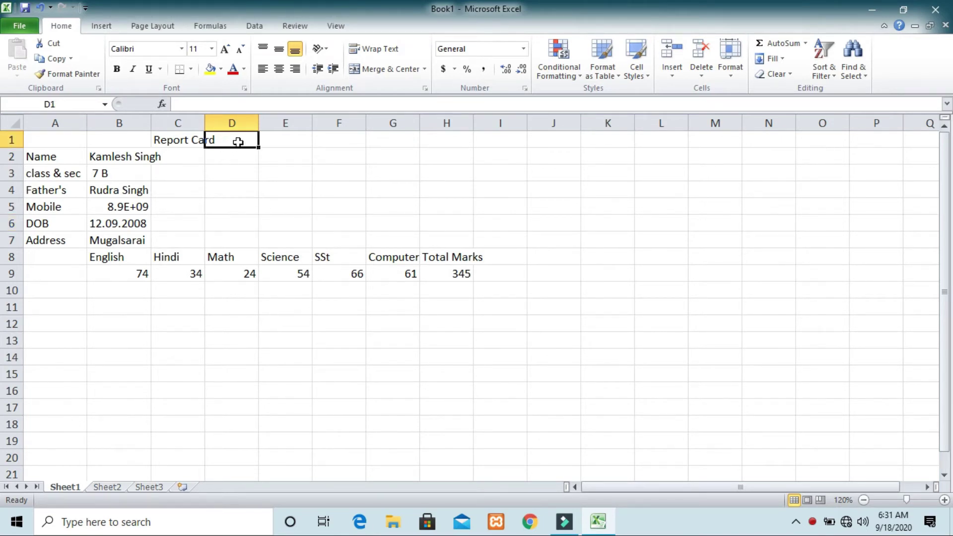
left_click(282, 140)
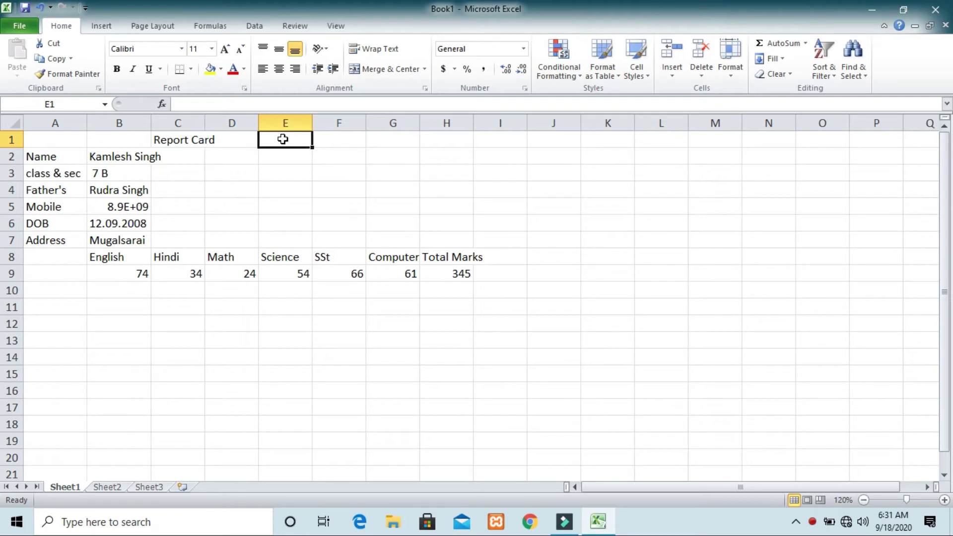
type("Sessio")
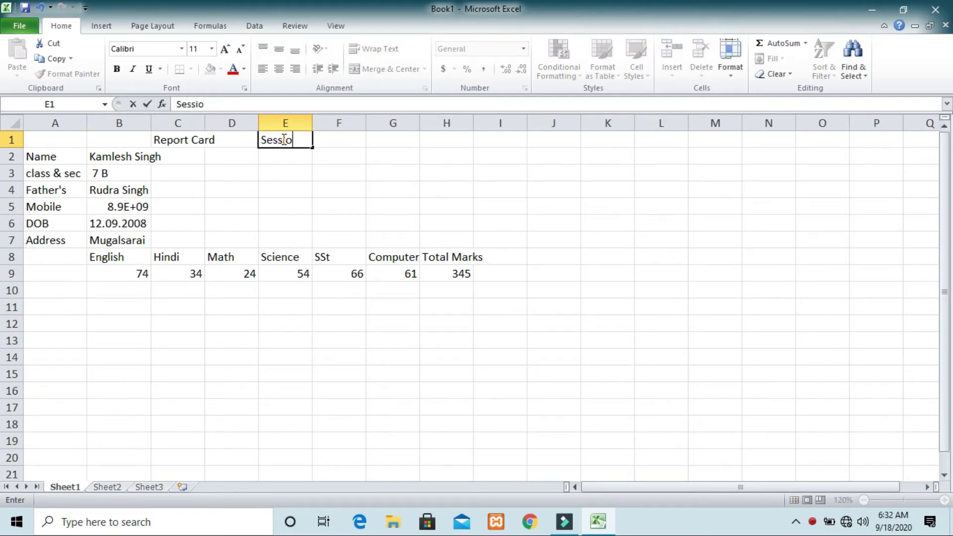
type("n :2020-21")
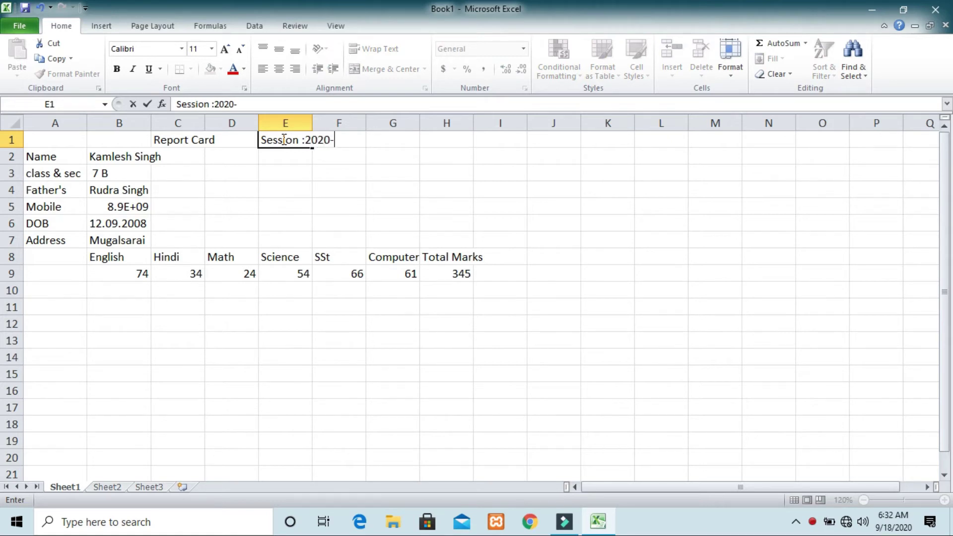
left_click(356, 178)
left_click(459, 203)
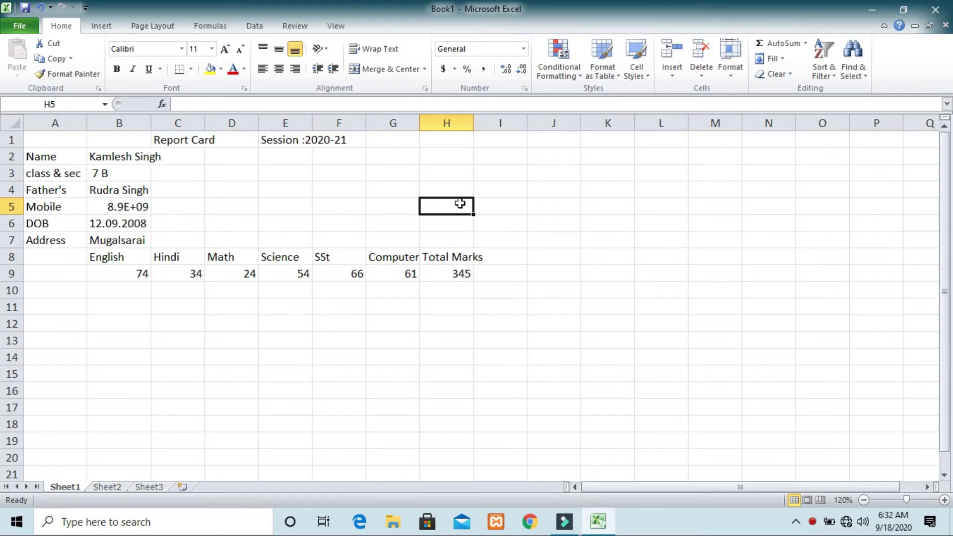
left_click(332, 139)
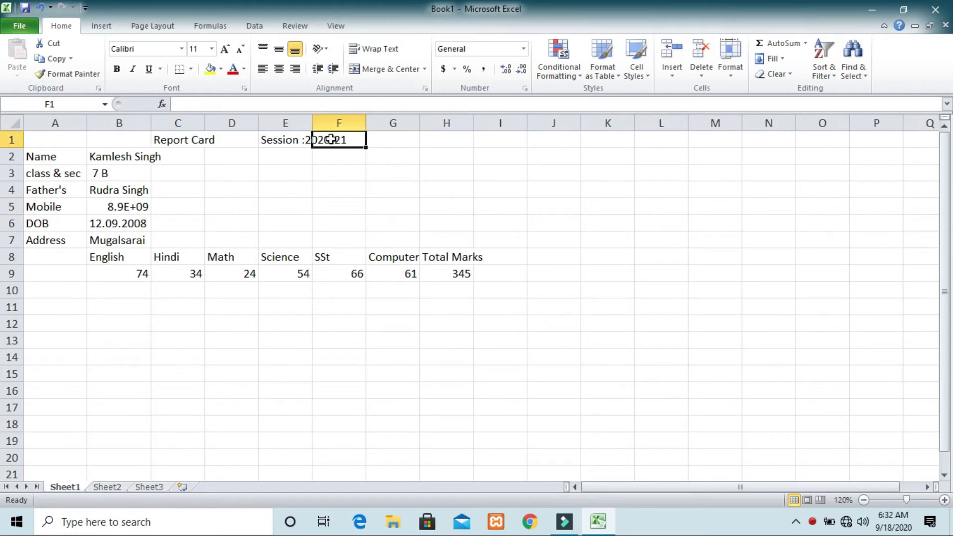
- Undo the session entry in cell E1 beside the title, and redo it to restore the text
left_click(276, 144)
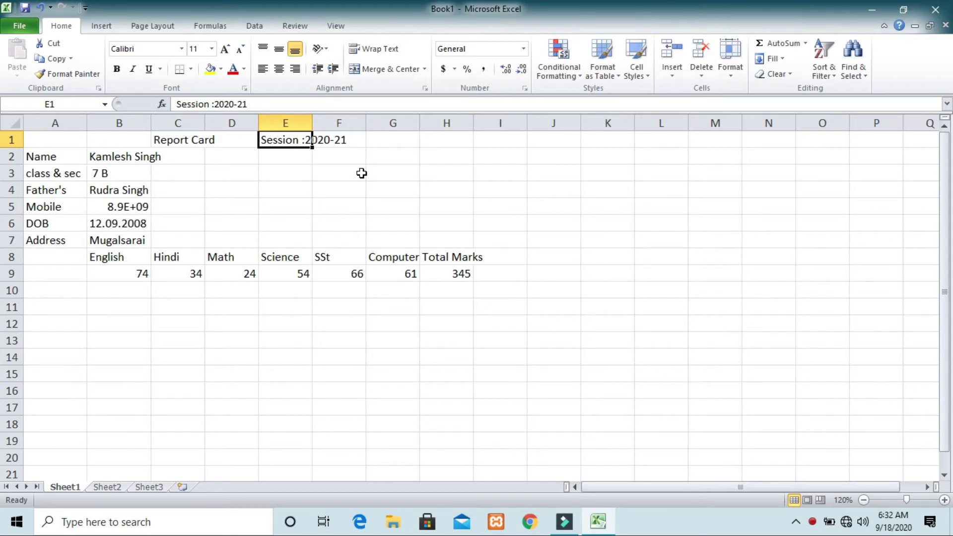
left_click(439, 204)
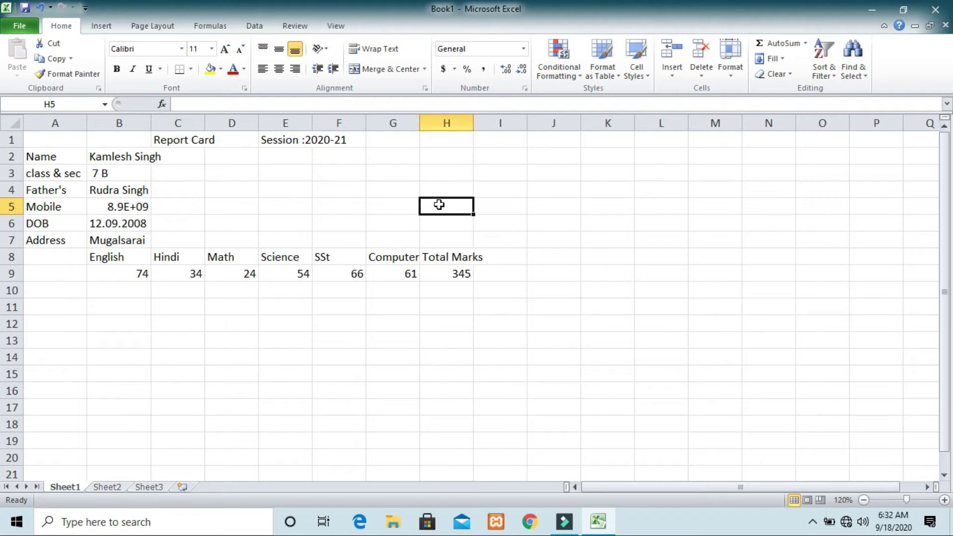
key("ctrl+z")
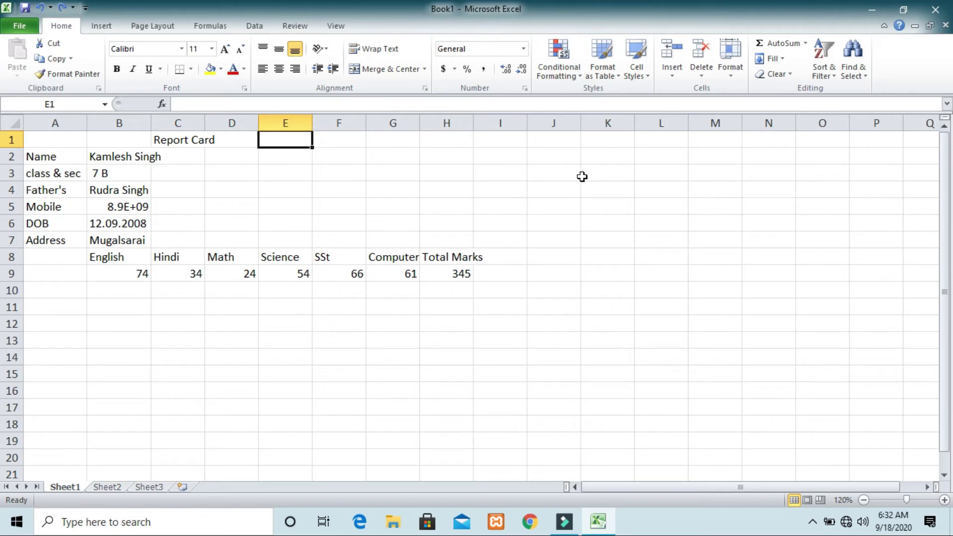
left_click(486, 201)
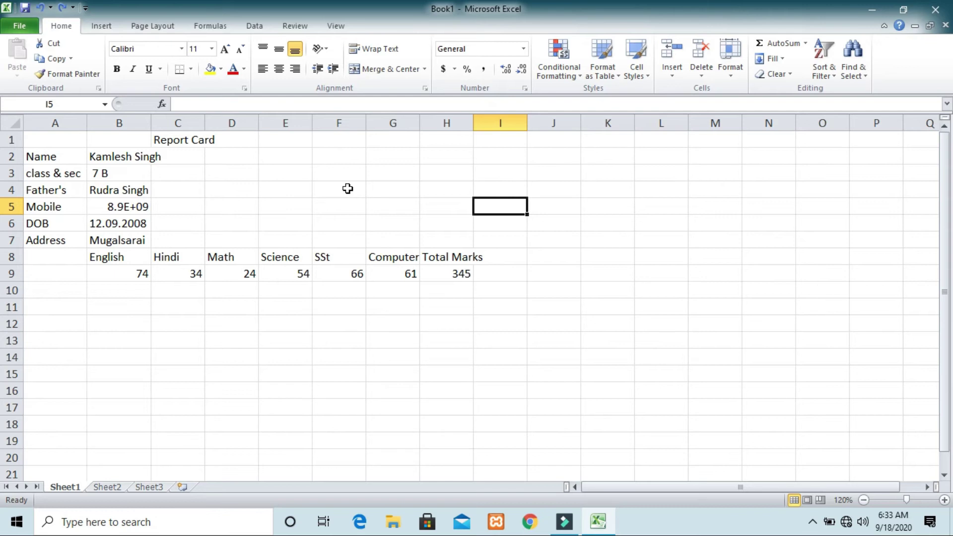
key("ctrl+y")
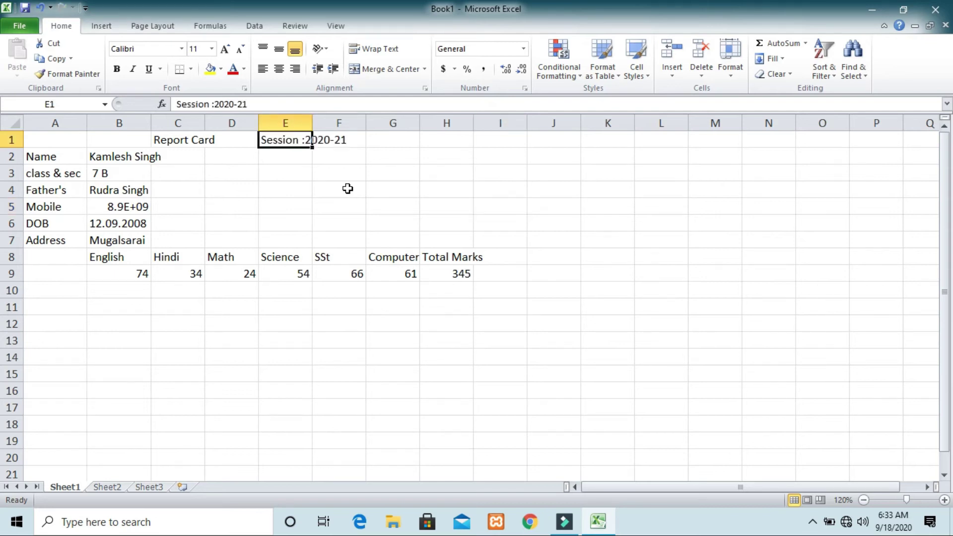
left_click(505, 192)
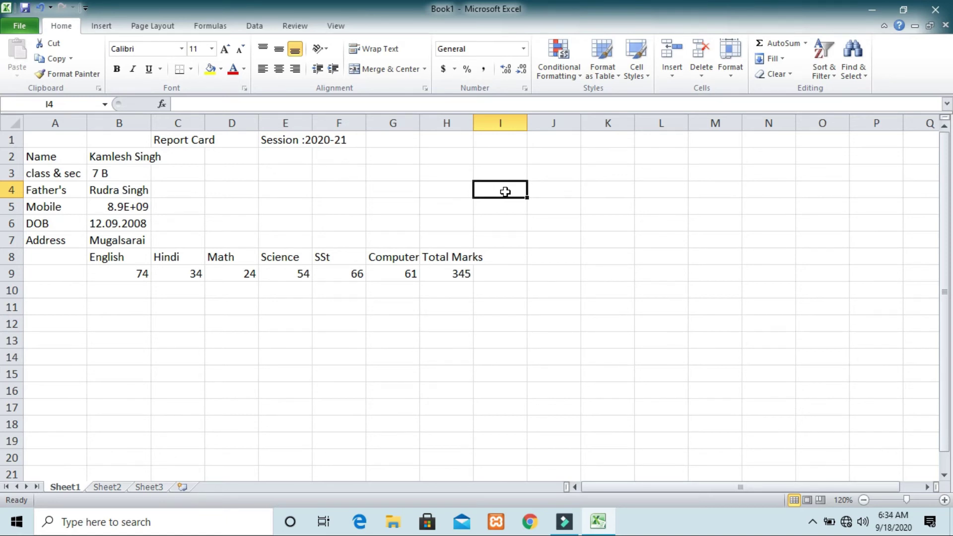
left_click(346, 135)
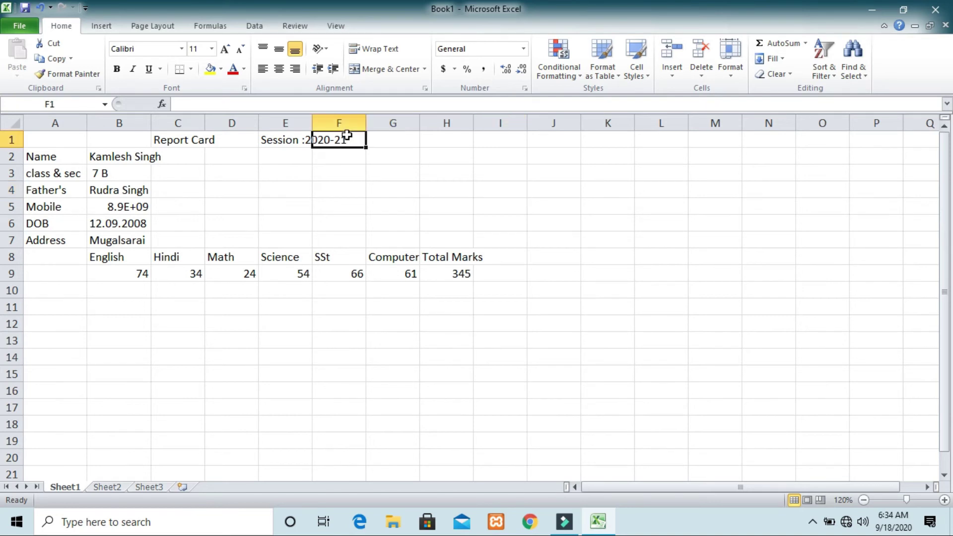
left_click(295, 136)
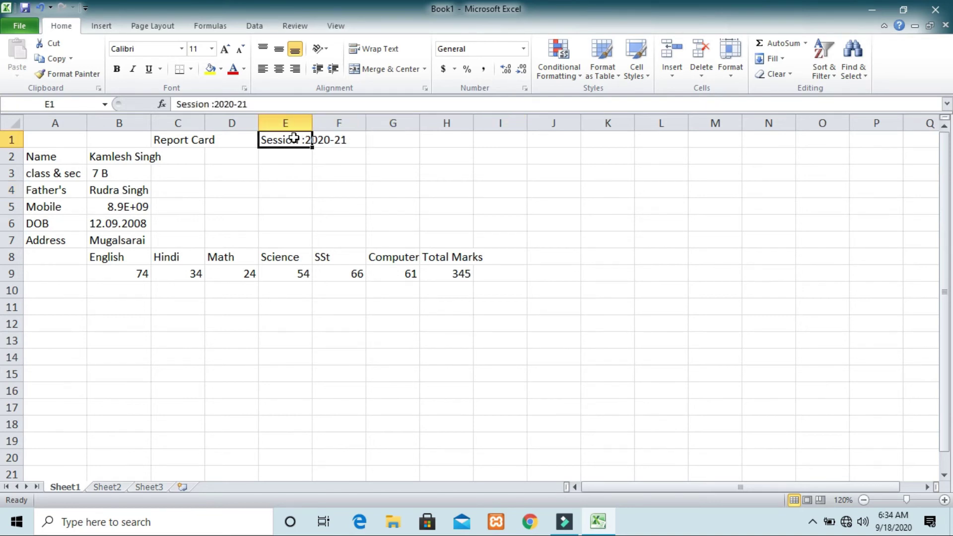
left_click(463, 200)
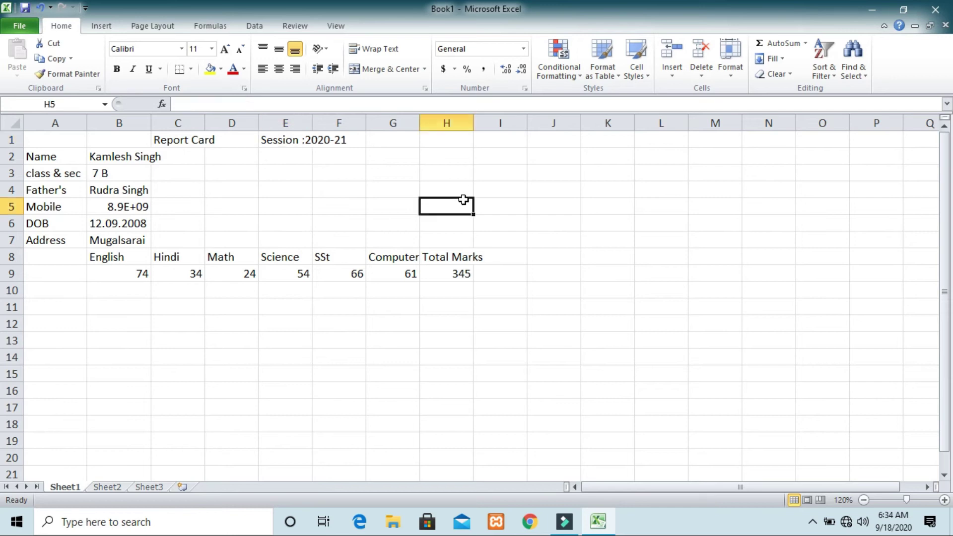
left_click(560, 254)
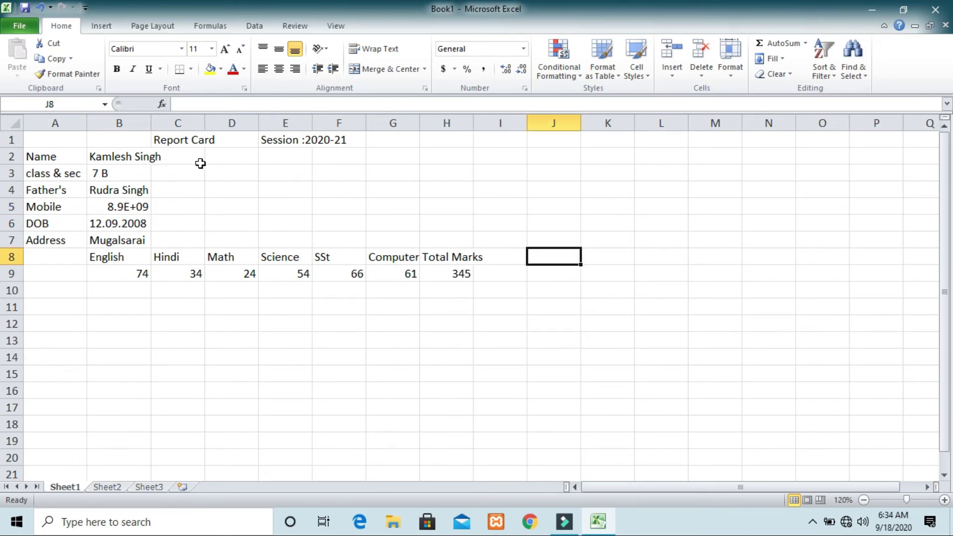
- Save the workbook to the Desktop as an Excel Workbook named report acrd.xlsx
left_click(20, 26)
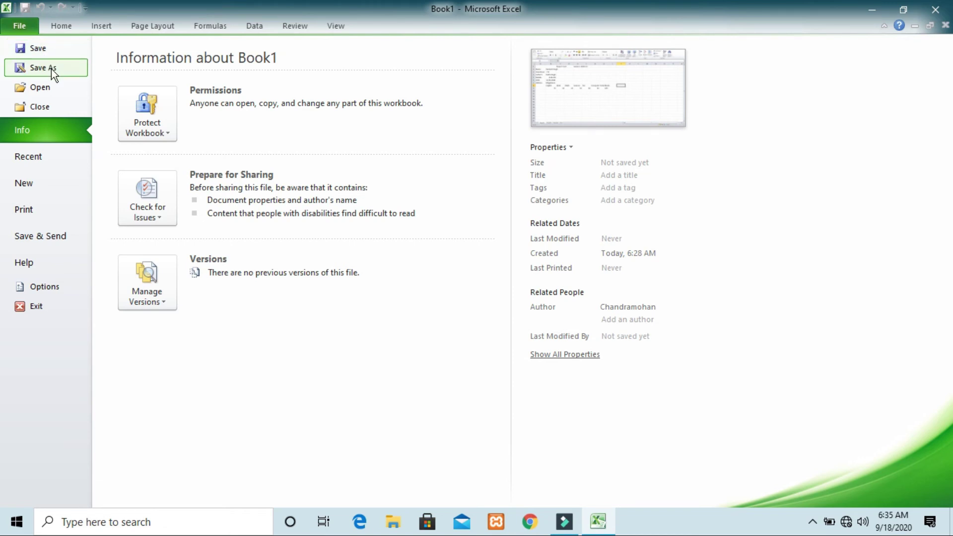
left_click(51, 69)
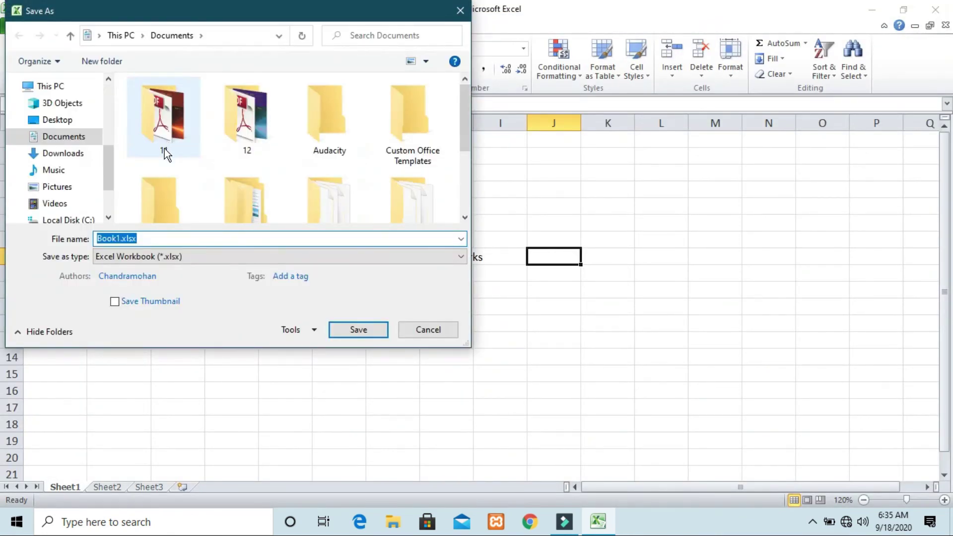
left_click(154, 234)
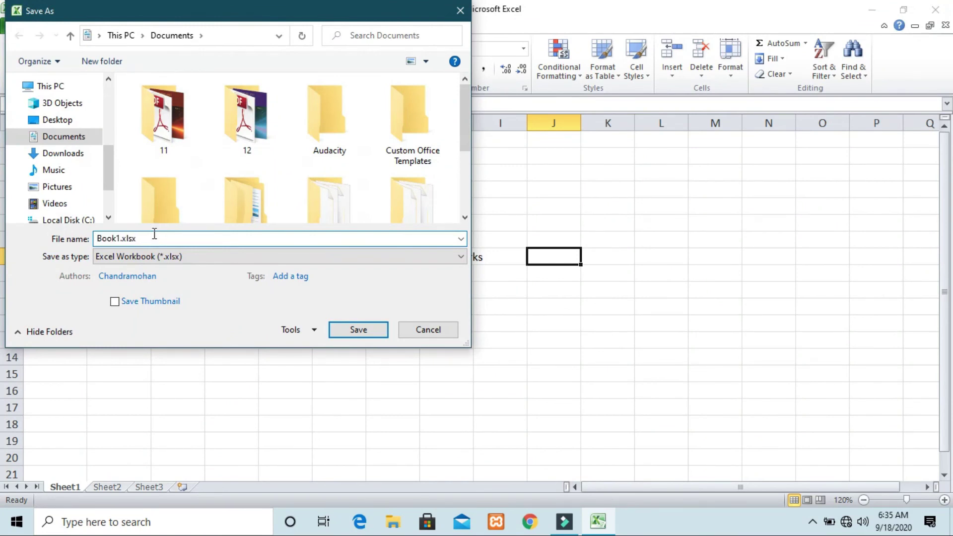
key("BackSpace")
key("BackSpace")
key("BackSpace")
key("BackSpace")
key("BackSpace")
type("report acrd")
left_click_drag(159, 240, 140, 241)
left_click(168, 243)
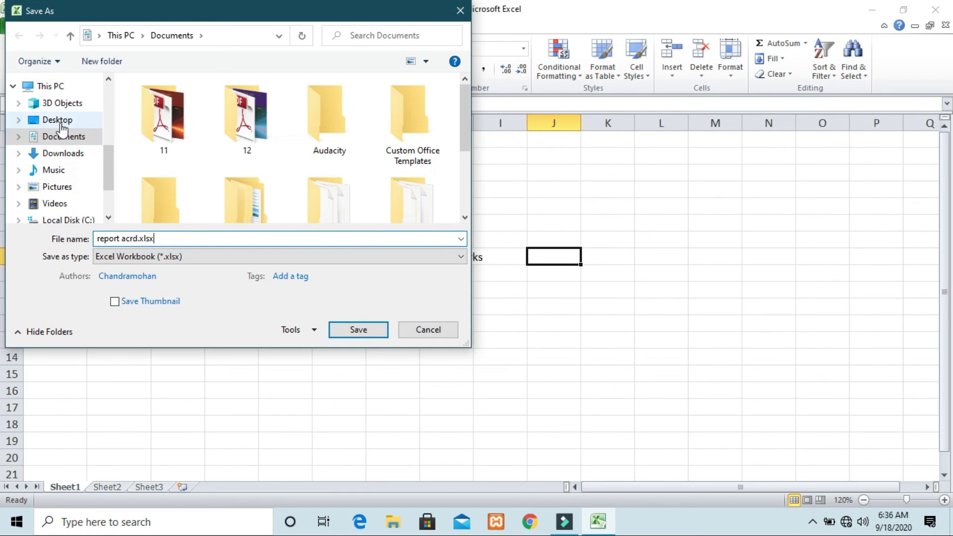
left_click(57, 120)
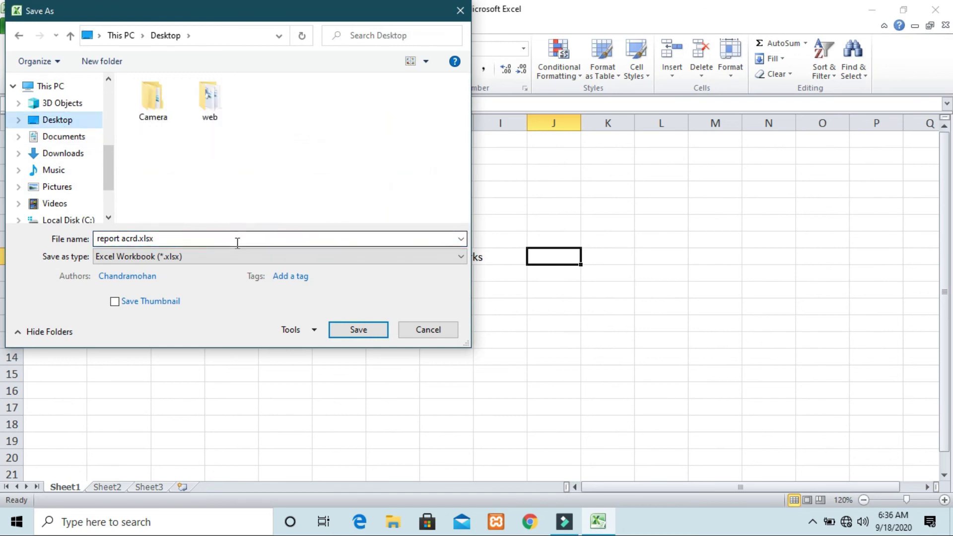
left_click(352, 331)
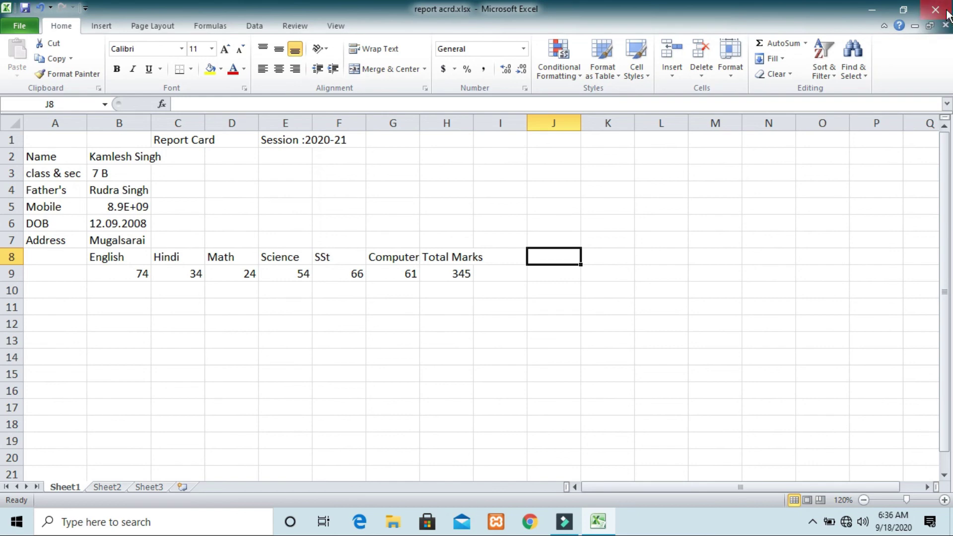
- Close the workbook together with Excel and reopen report acrd.xlsx from the desktop
left_click(947, 11)
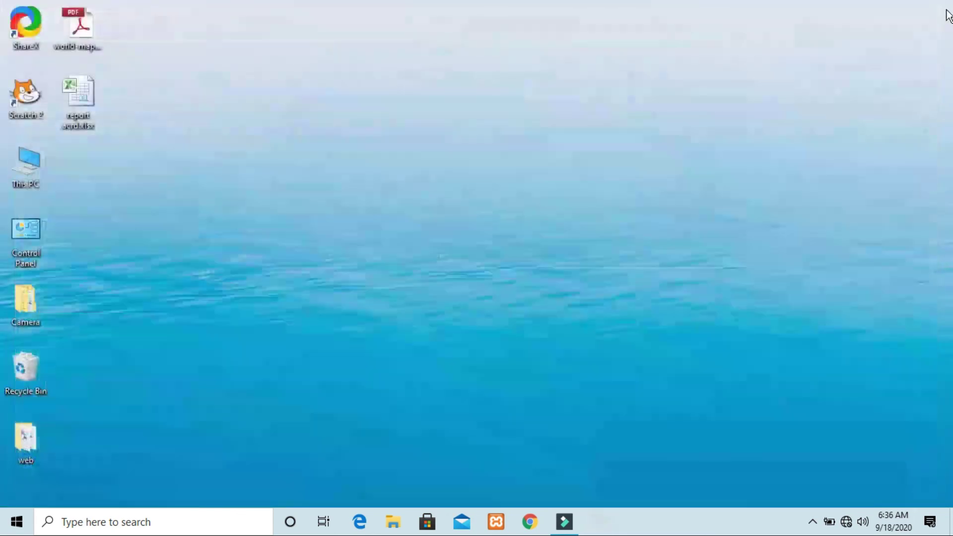
double_click(77, 126)
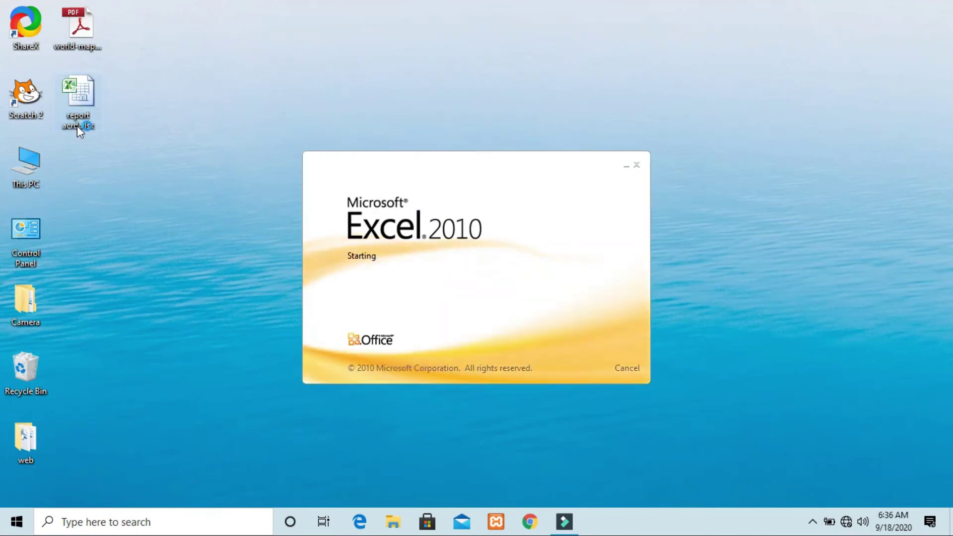